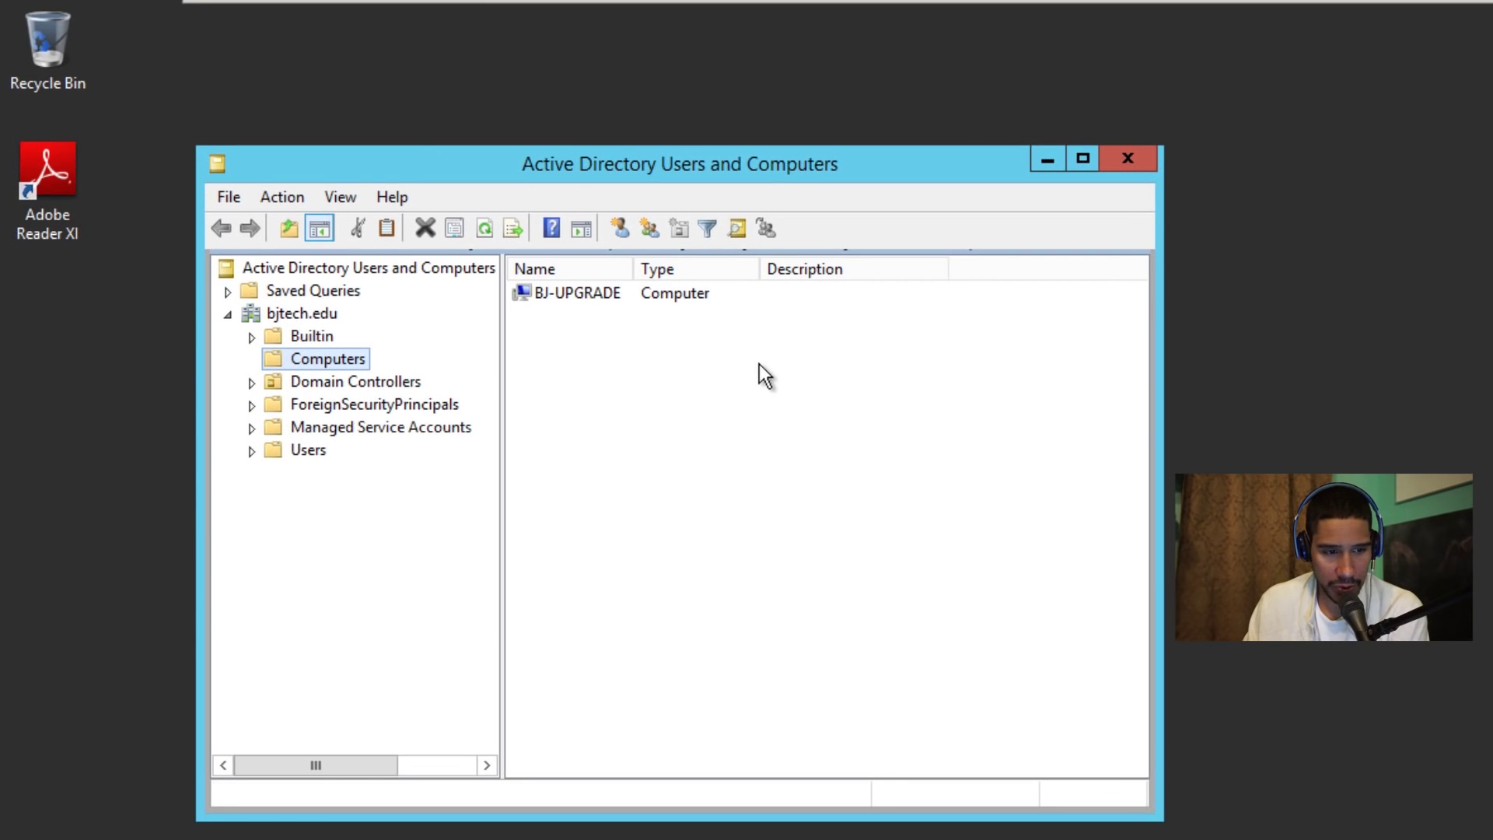
Step: Leave the ADUC Computers view listing BJ-UPGRADE and switch to the bj-upgrade virtual machine
mouse_move(342, 6)
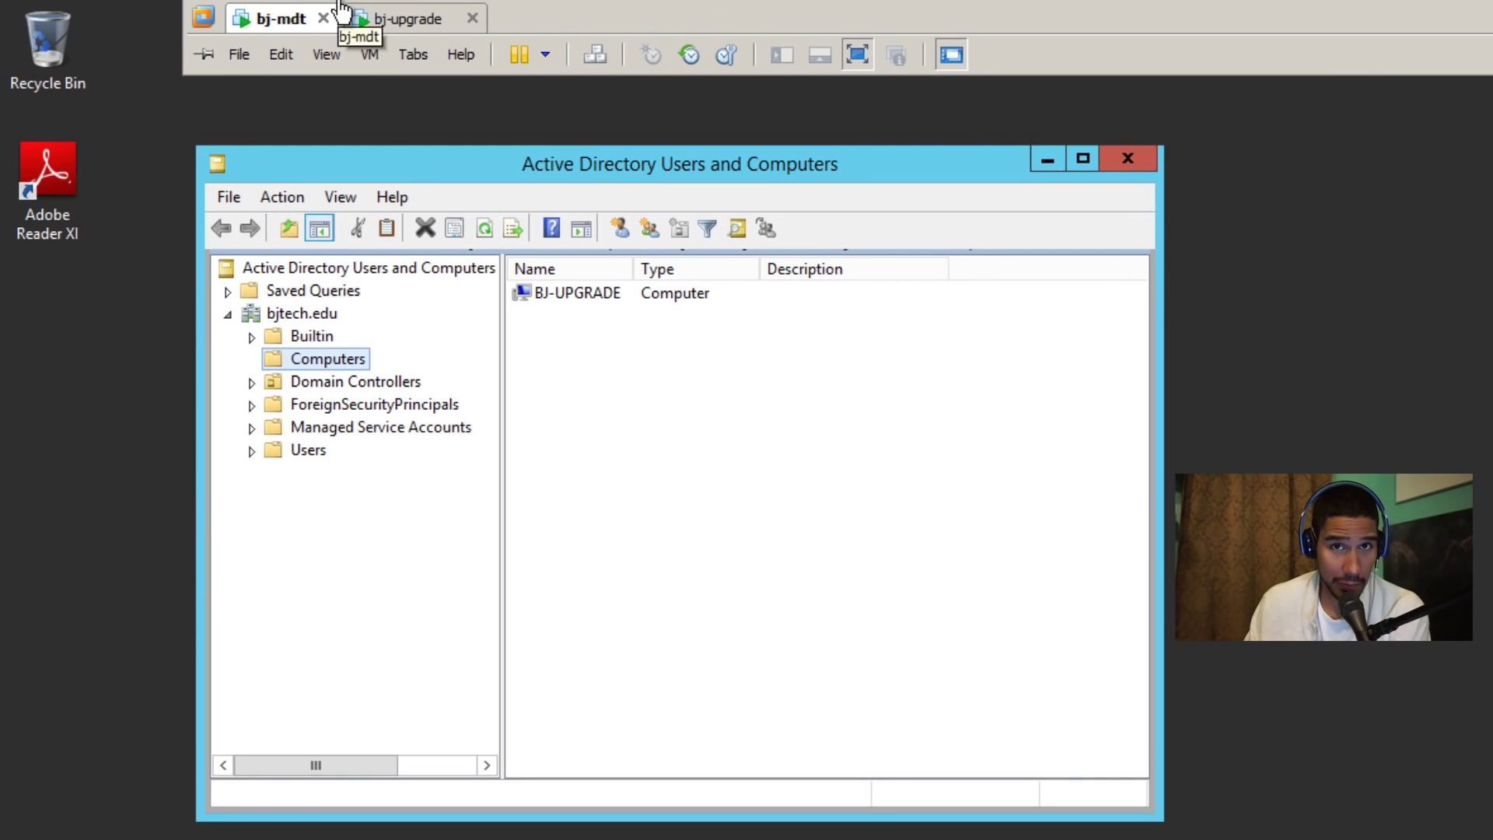
left_click(409, 20)
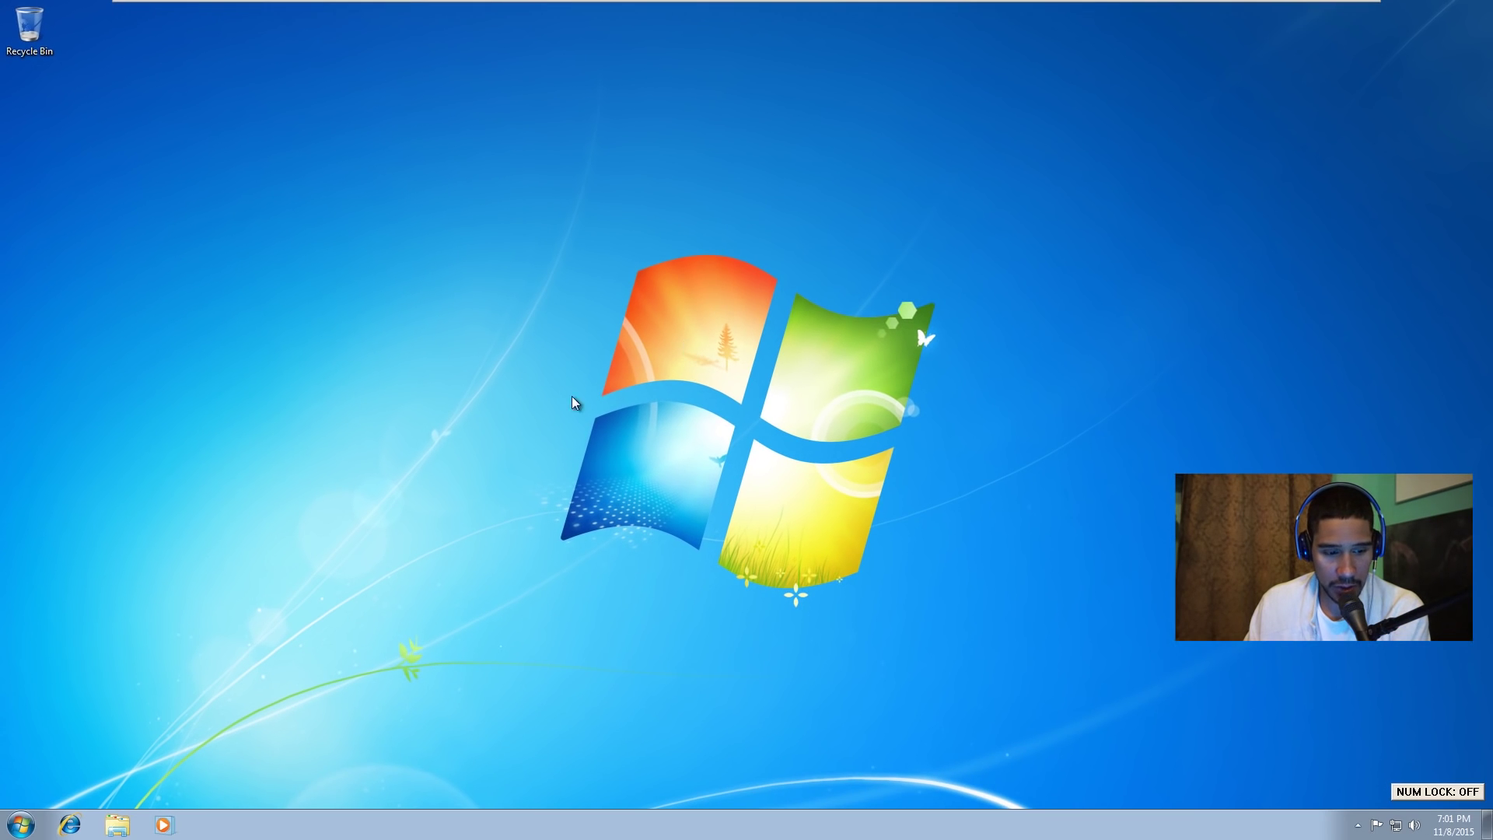
Step: On bj-upgrade, bring up Computer's system options from the Windows 7 Start menu
left_click(21, 825)
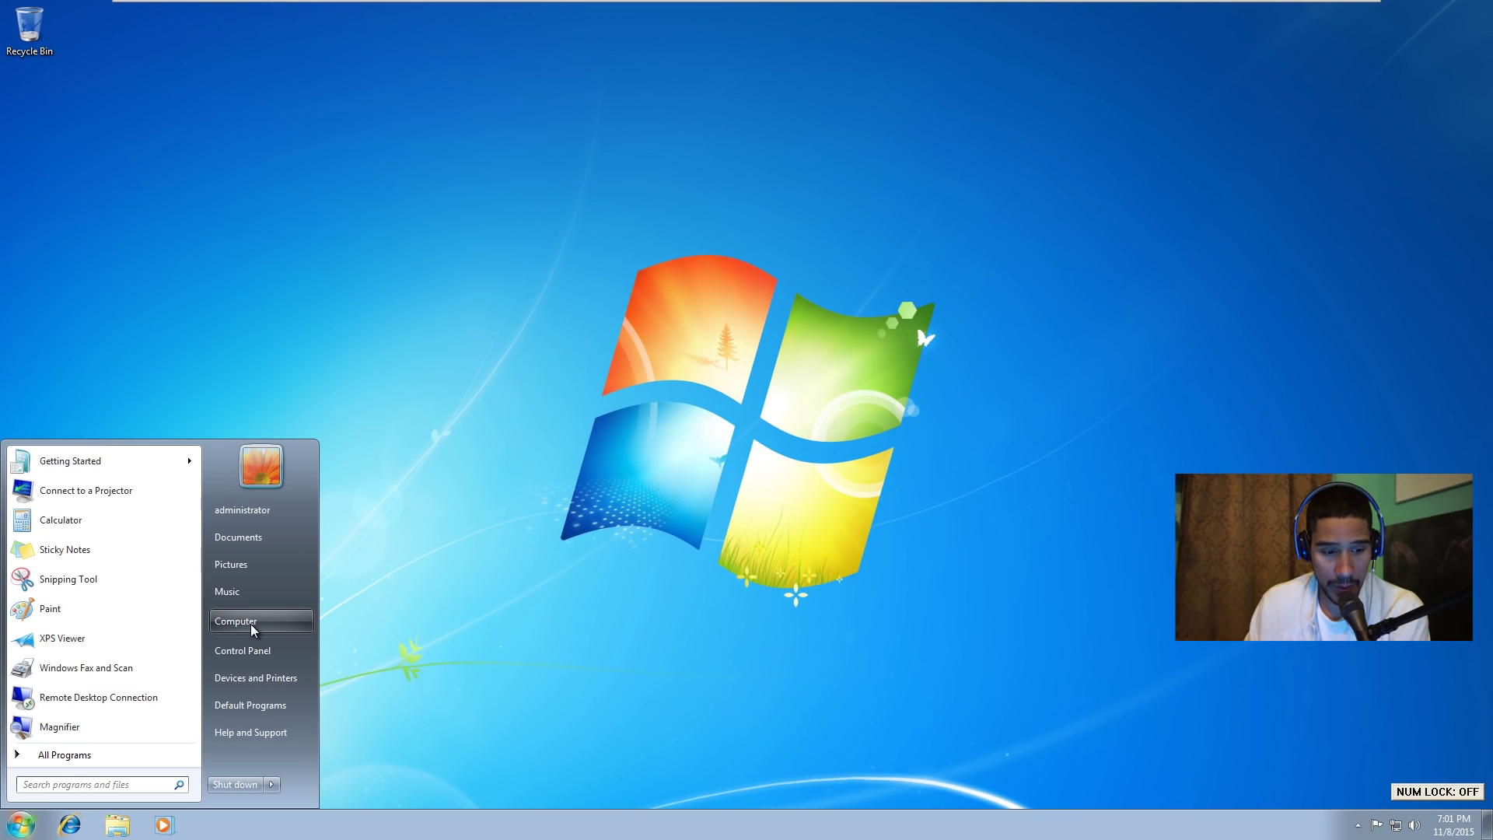
left_click(231, 805)
left_click(21, 824)
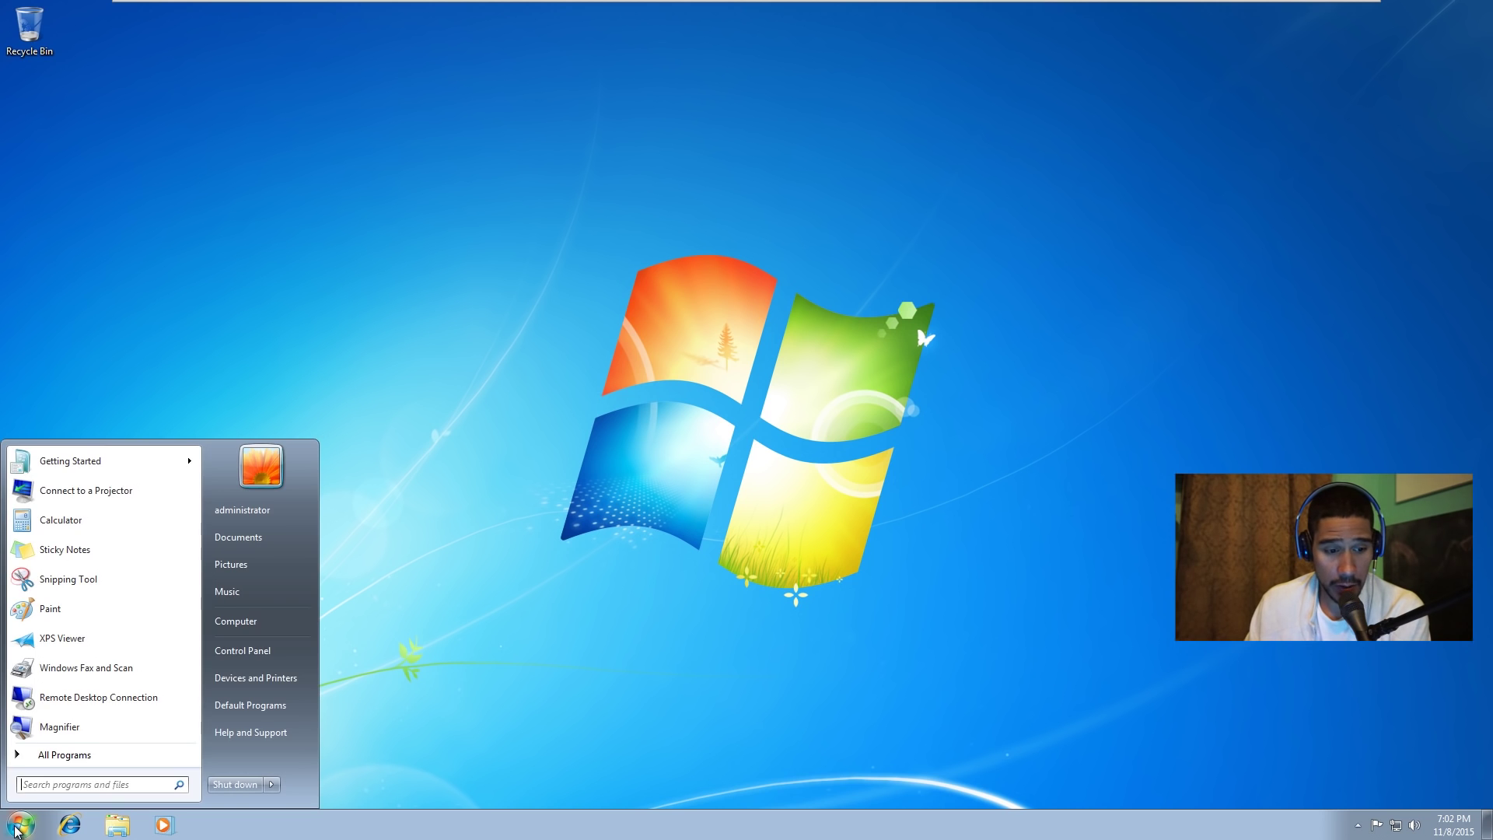
right_click(258, 628)
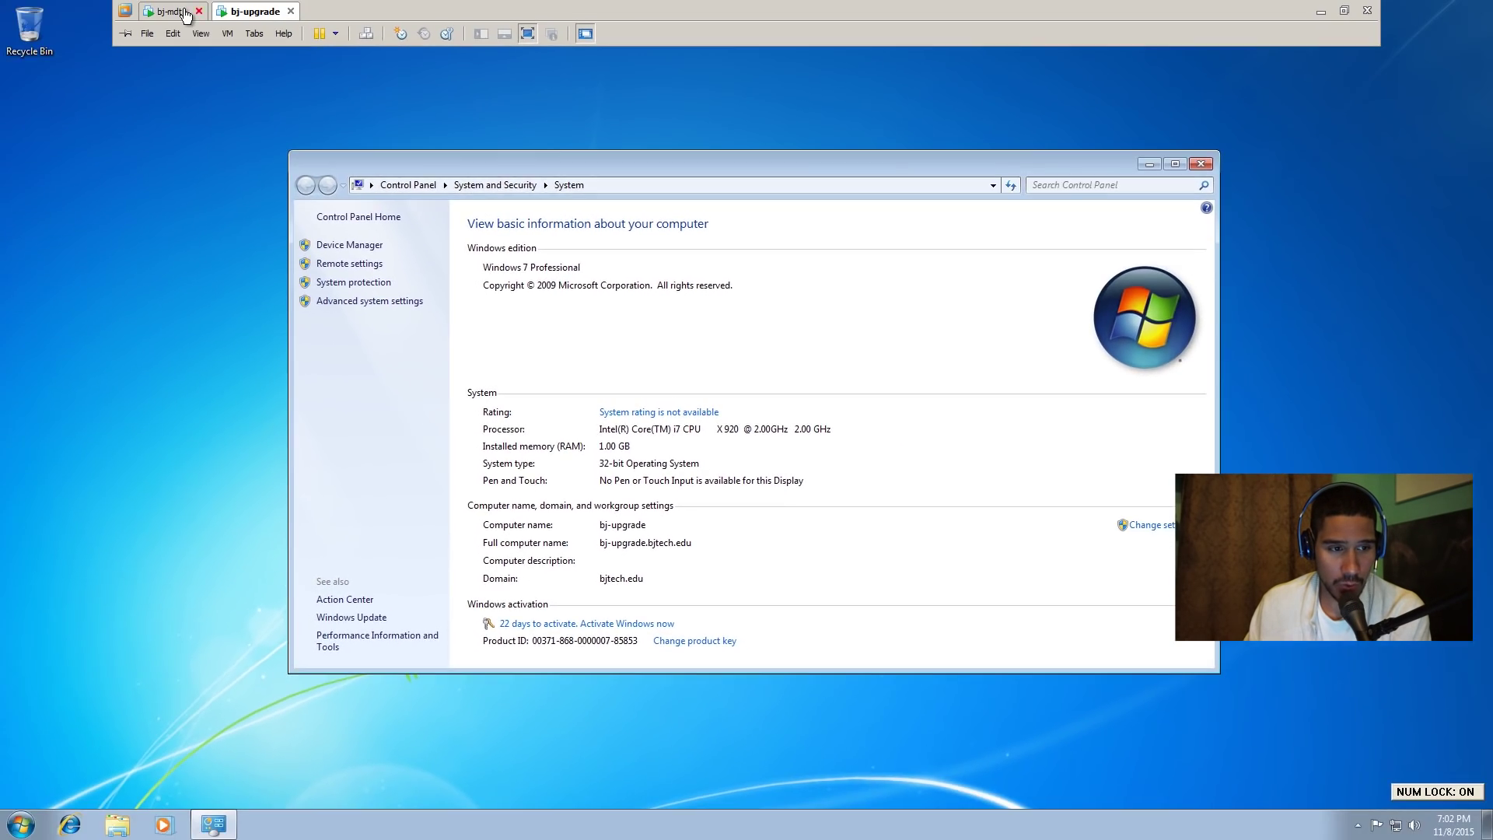
Step: On bj-mdt, expand Forest: bjtech.edu > Domains > bjtech.edu and bring up the domain's actions
left_click(173, 10)
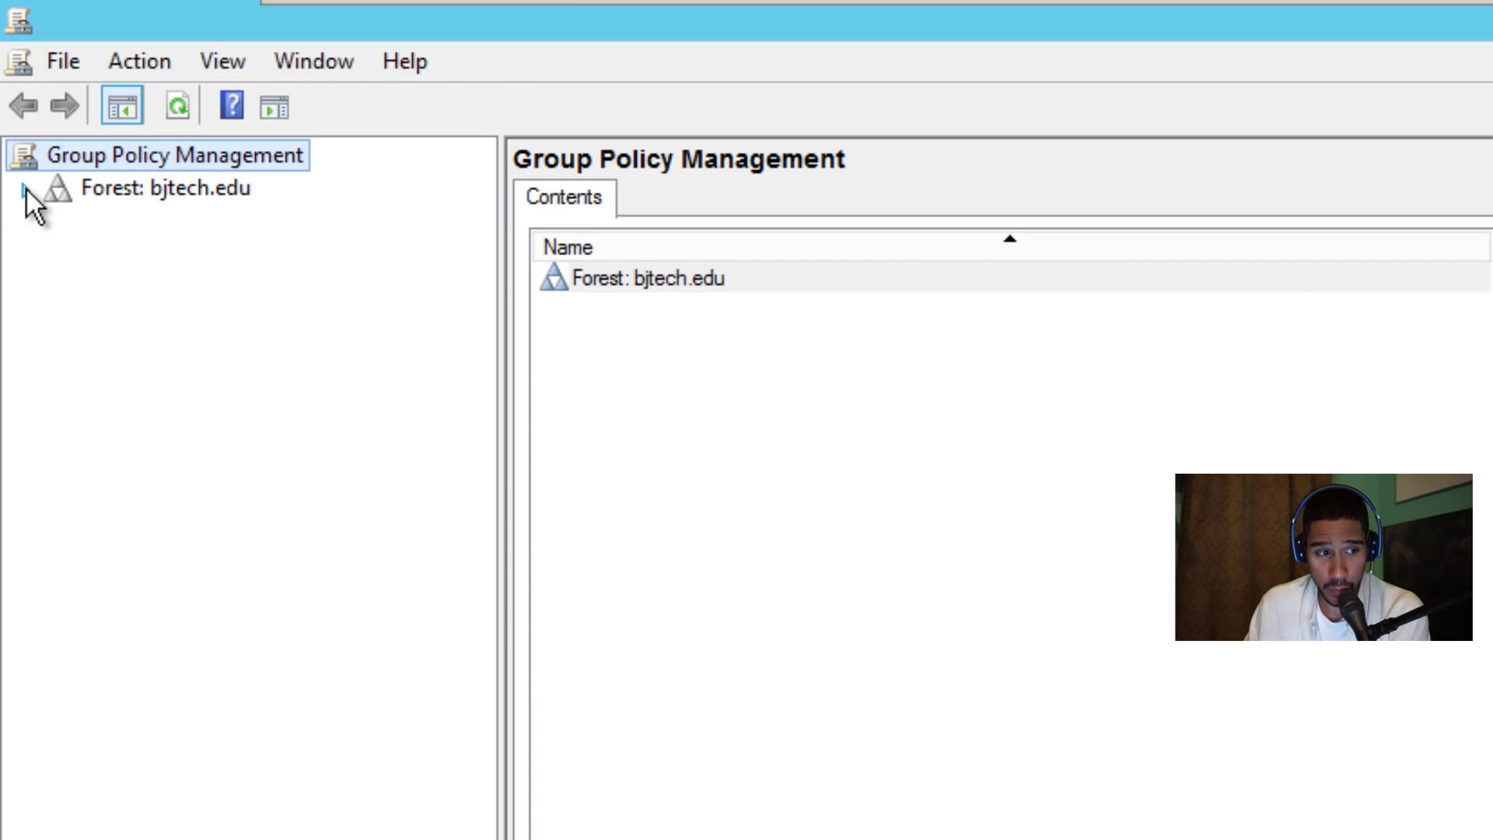
left_click(25, 188)
left_click(60, 223)
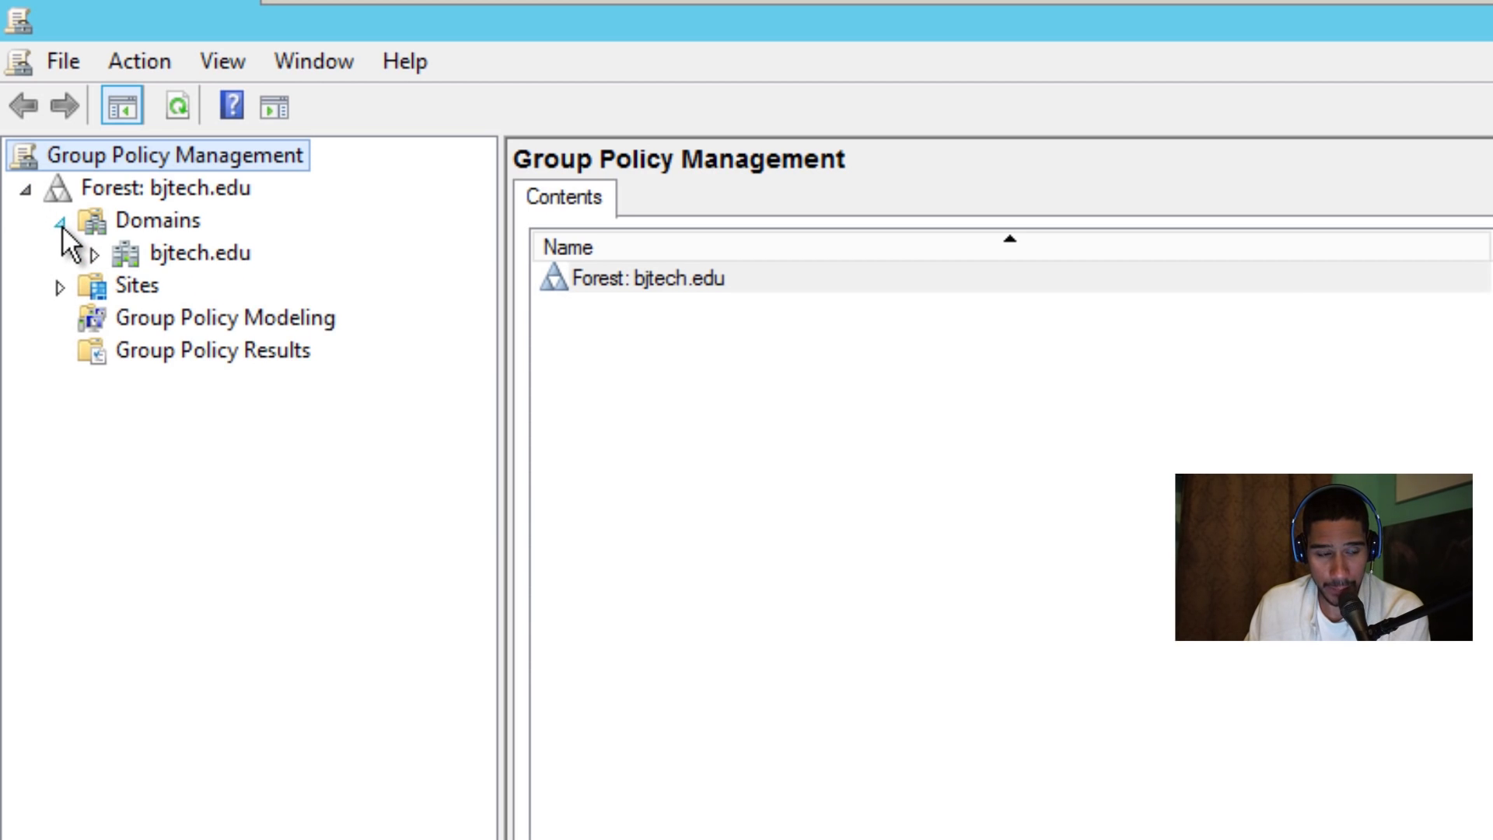
left_click(94, 254)
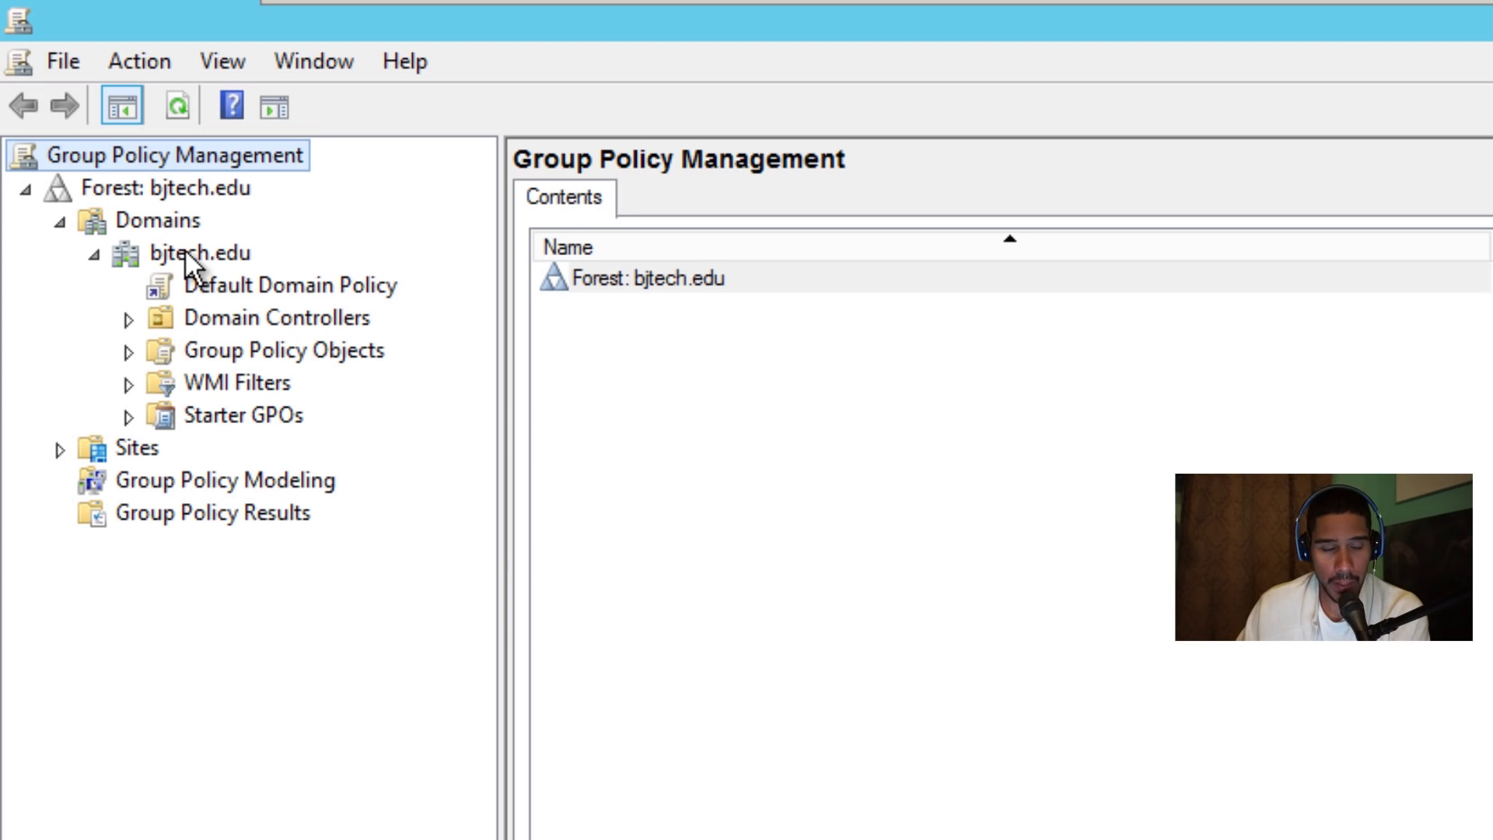
right_click(214, 246)
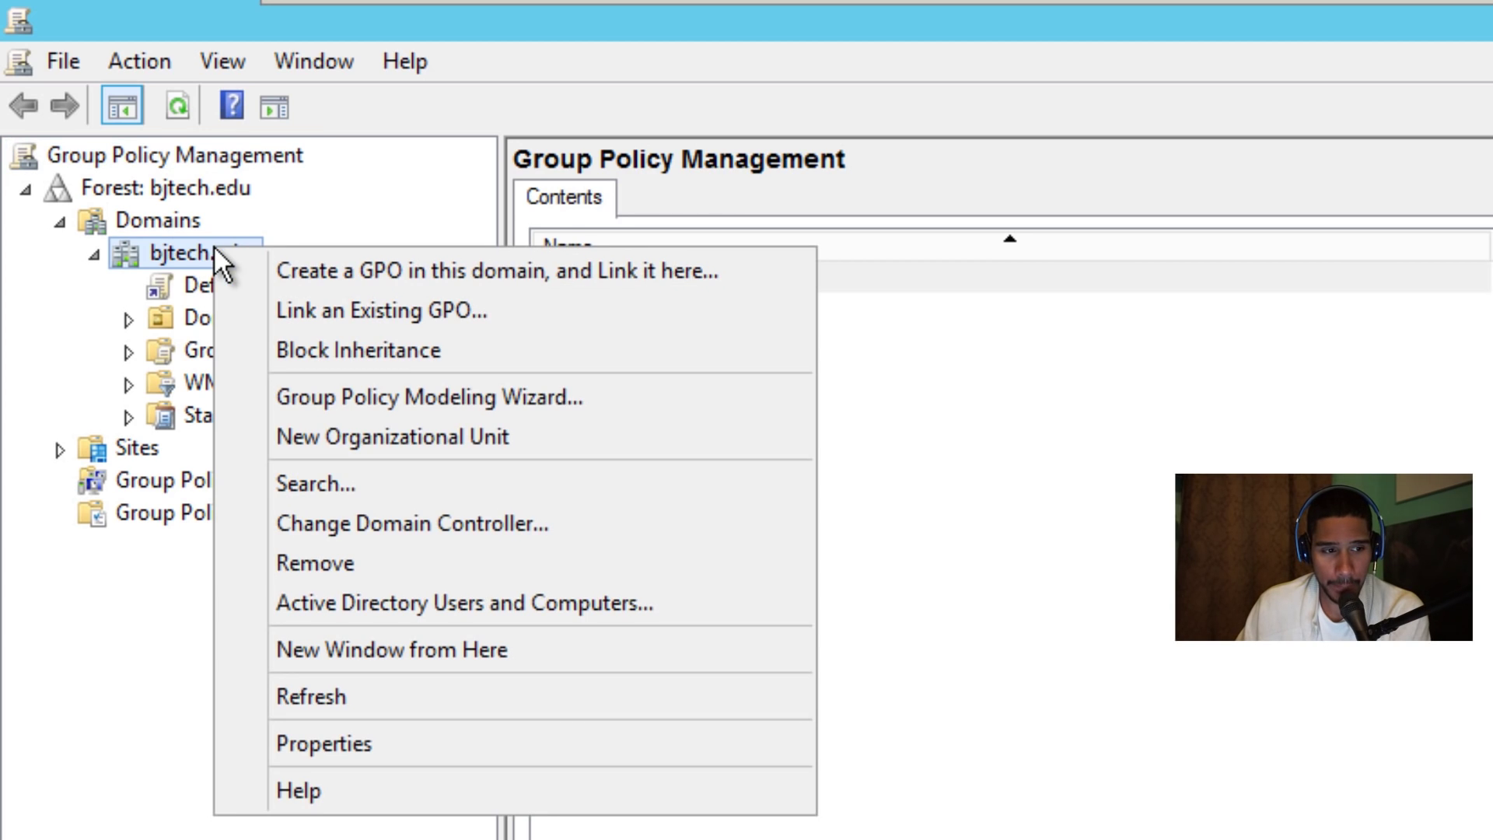
Step: Create a GPO named 'BTNHD LOGON BANNER' in bjtech.edu and link it there
left_click(292, 273)
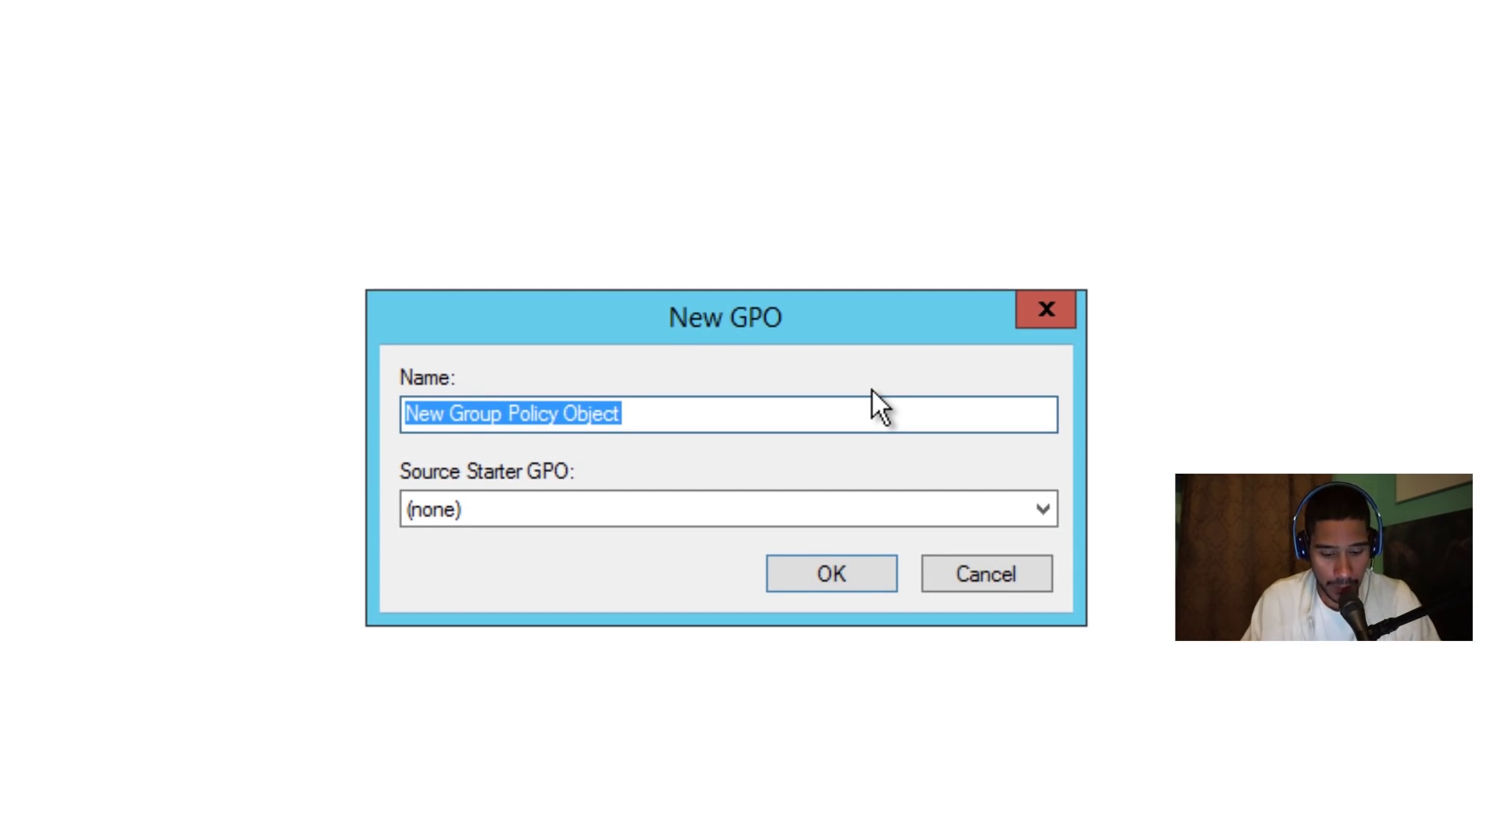
type("BTN")
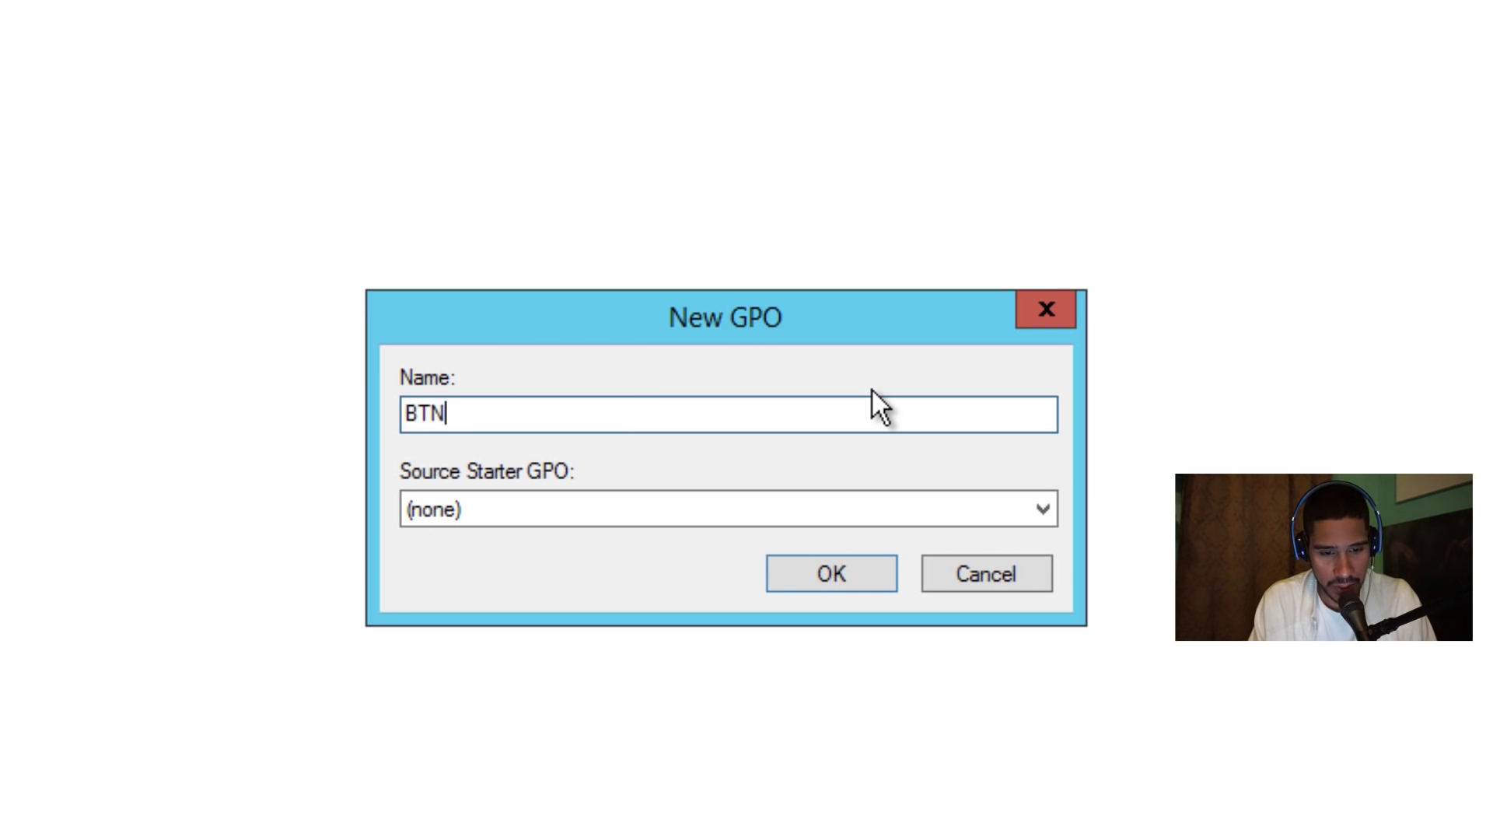
type("HD LOGON ")
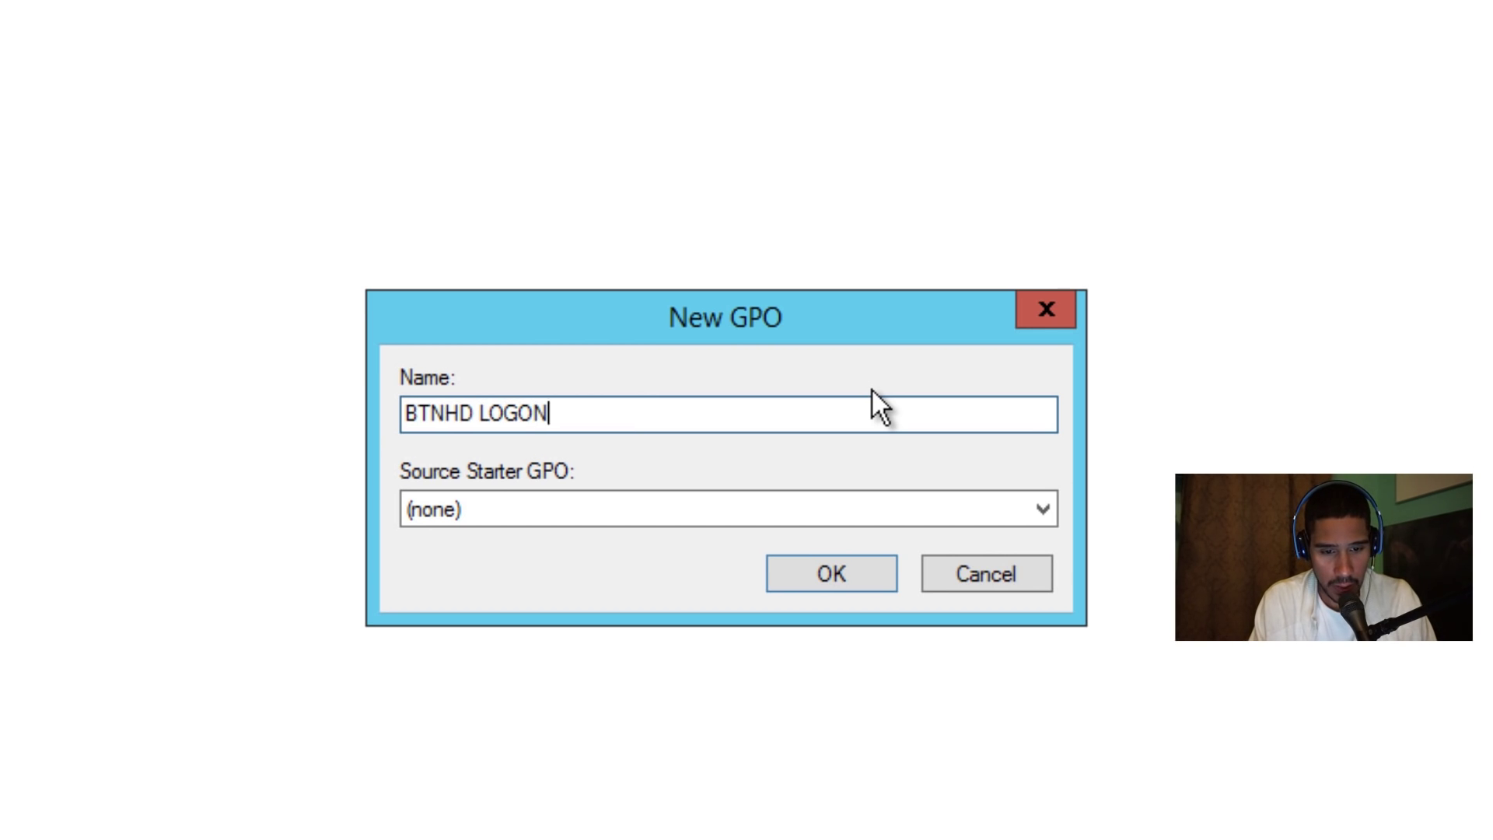
type("BANNER")
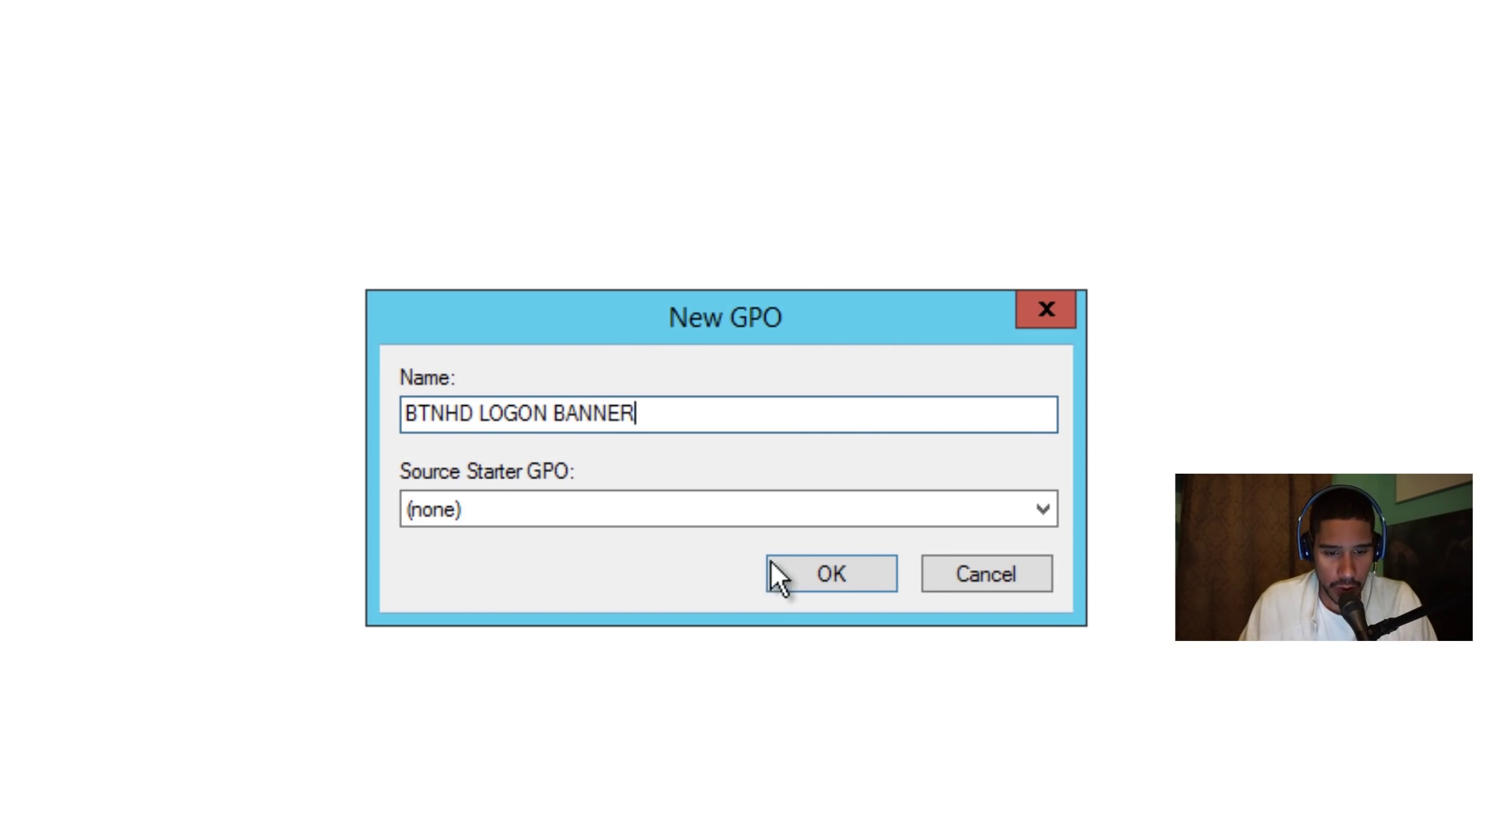
left_click(836, 573)
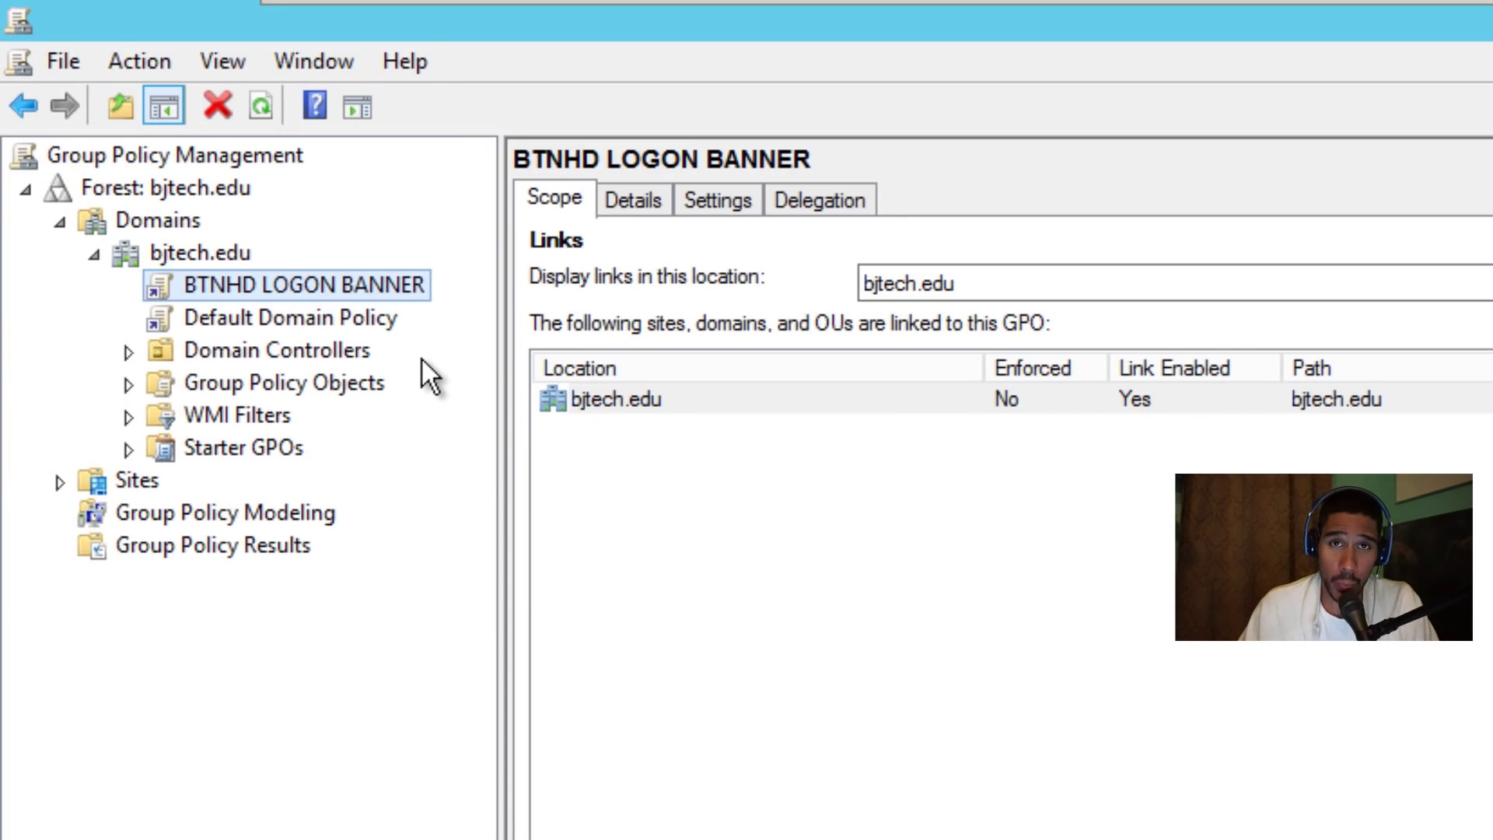
Step: Edit BTNHD LOGON BANNER in a maximized editor with Computer Configuration > Policies expanded
right_click(257, 278)
left_click(423, 310)
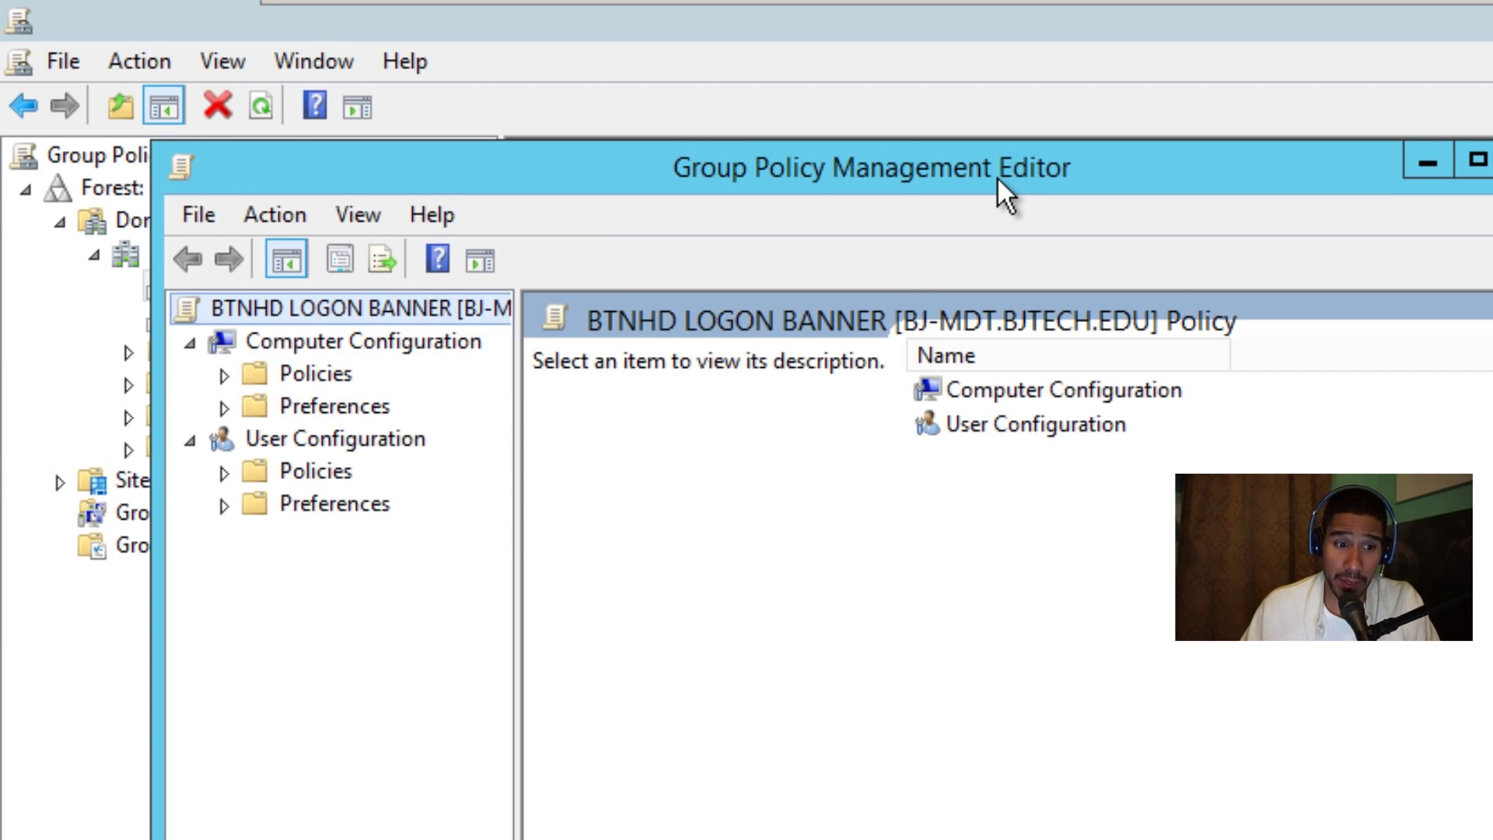
double_click(1150, 160)
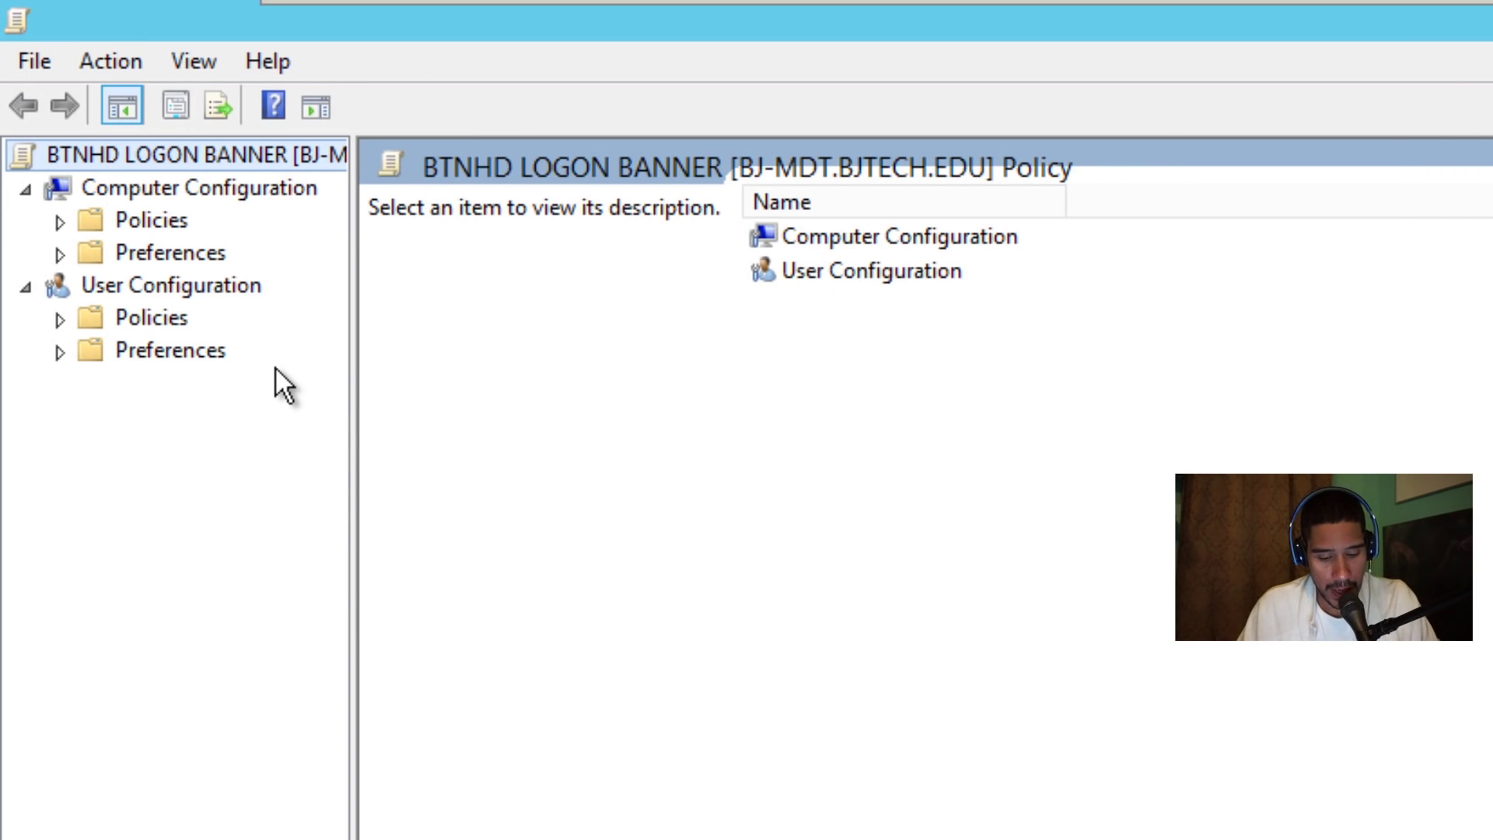
left_click(151, 189)
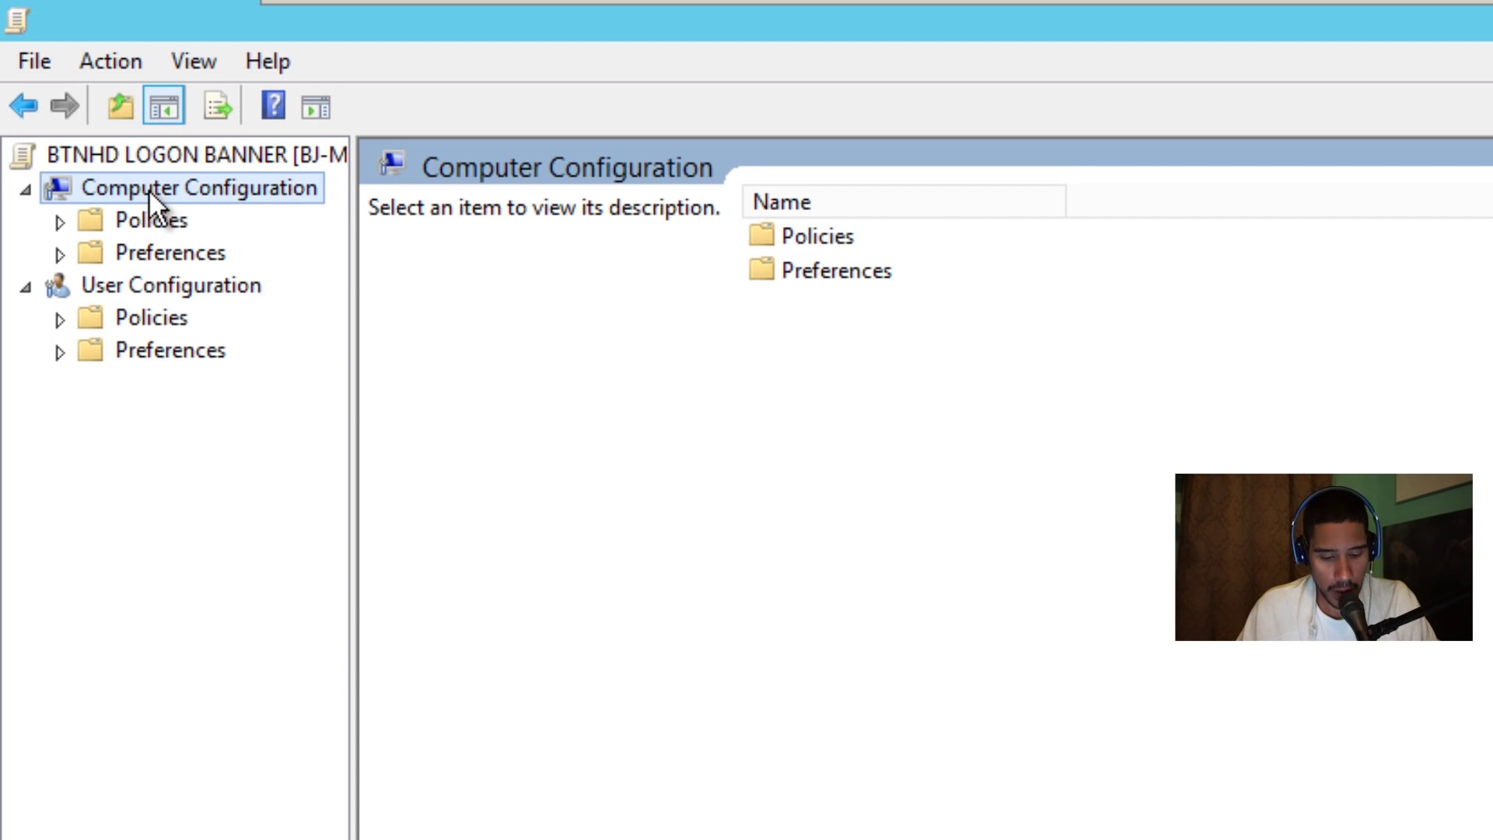
left_click(59, 221)
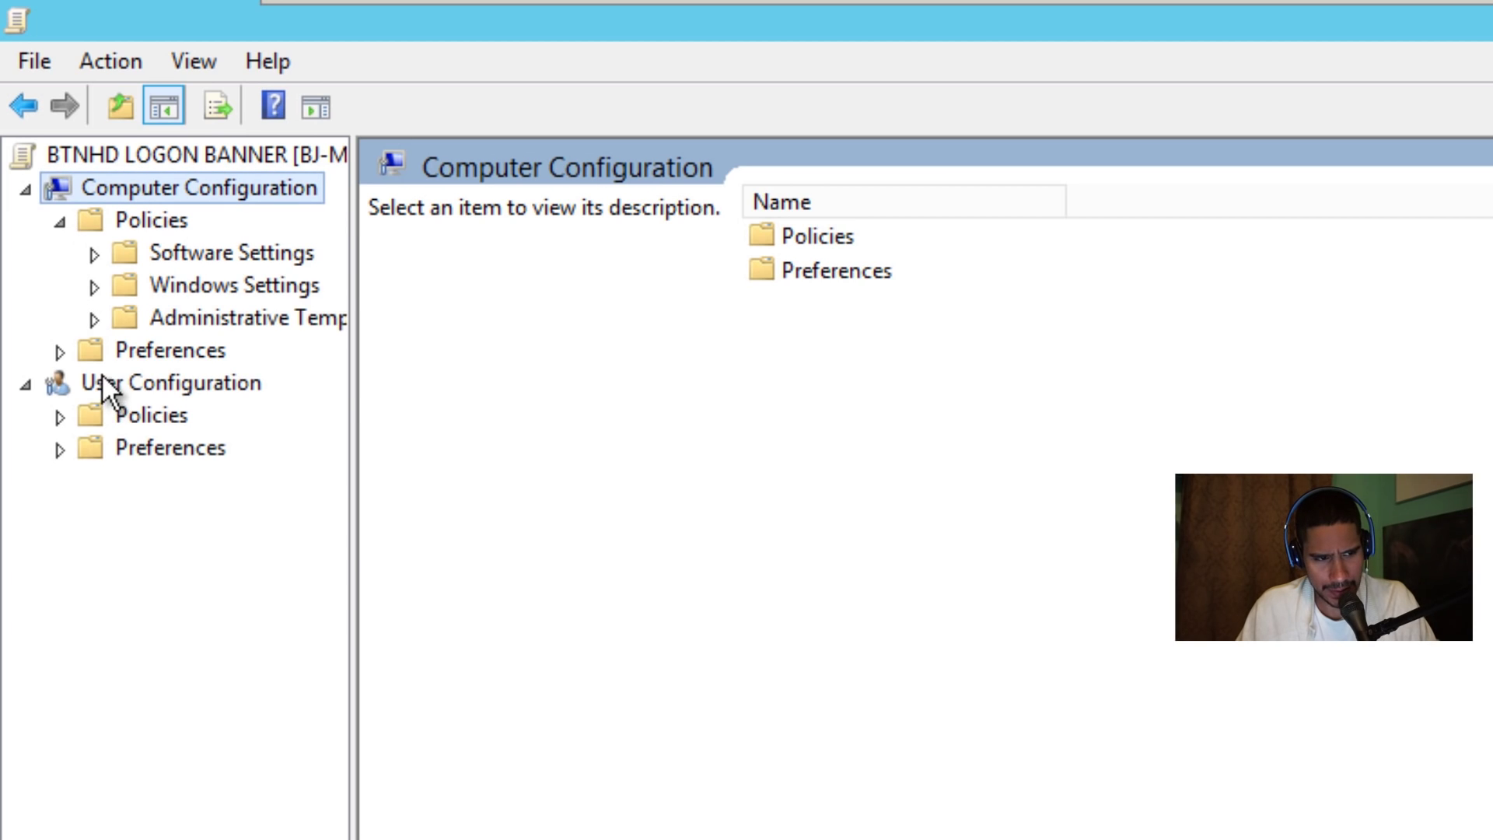
left_click(441, 366)
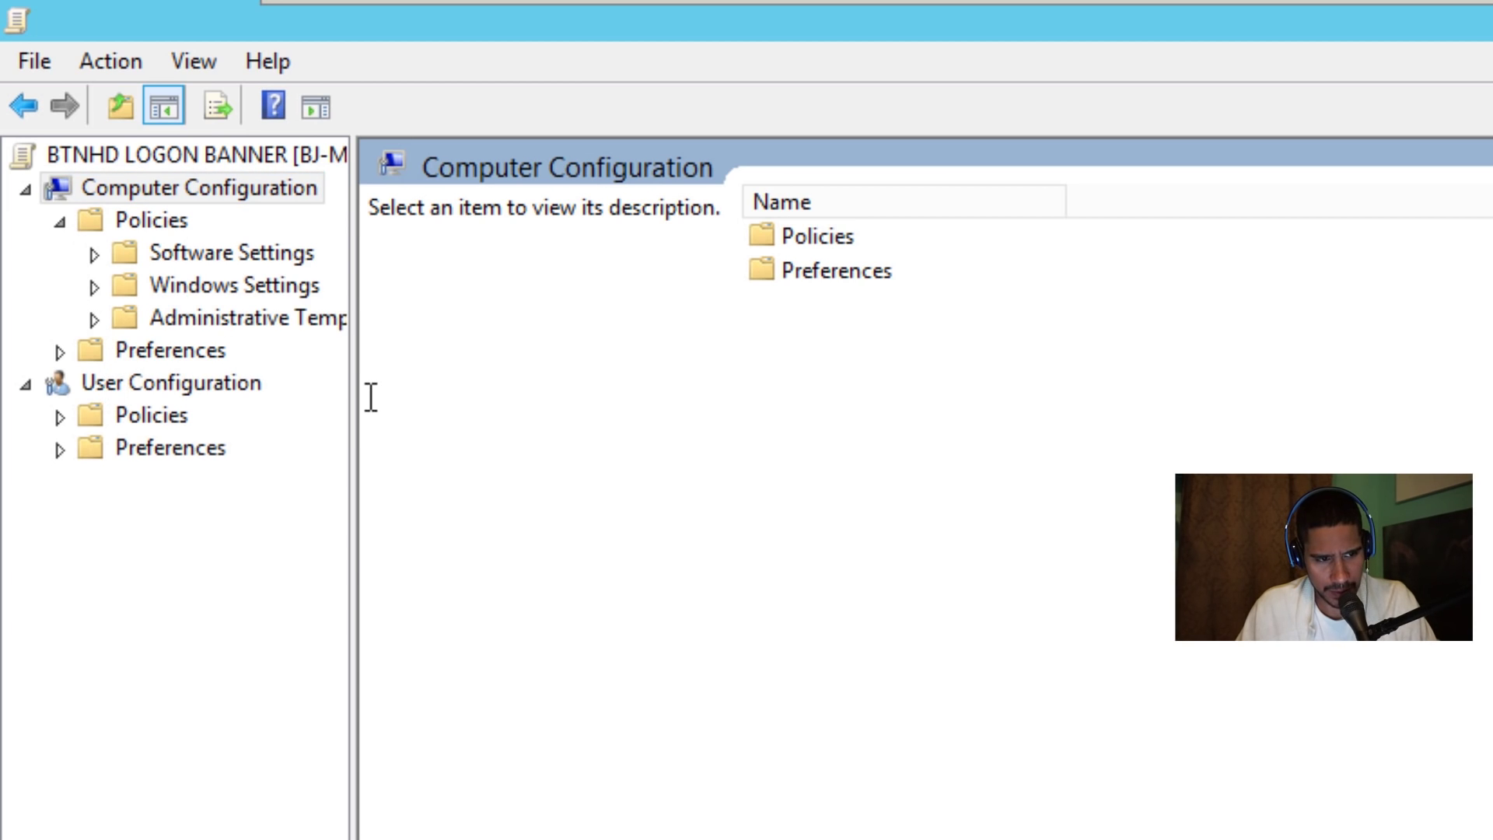
Step: Expand Windows Settings > Security Settings > Local Policies and select Security Options
left_click_drag(354, 412, 517, 412)
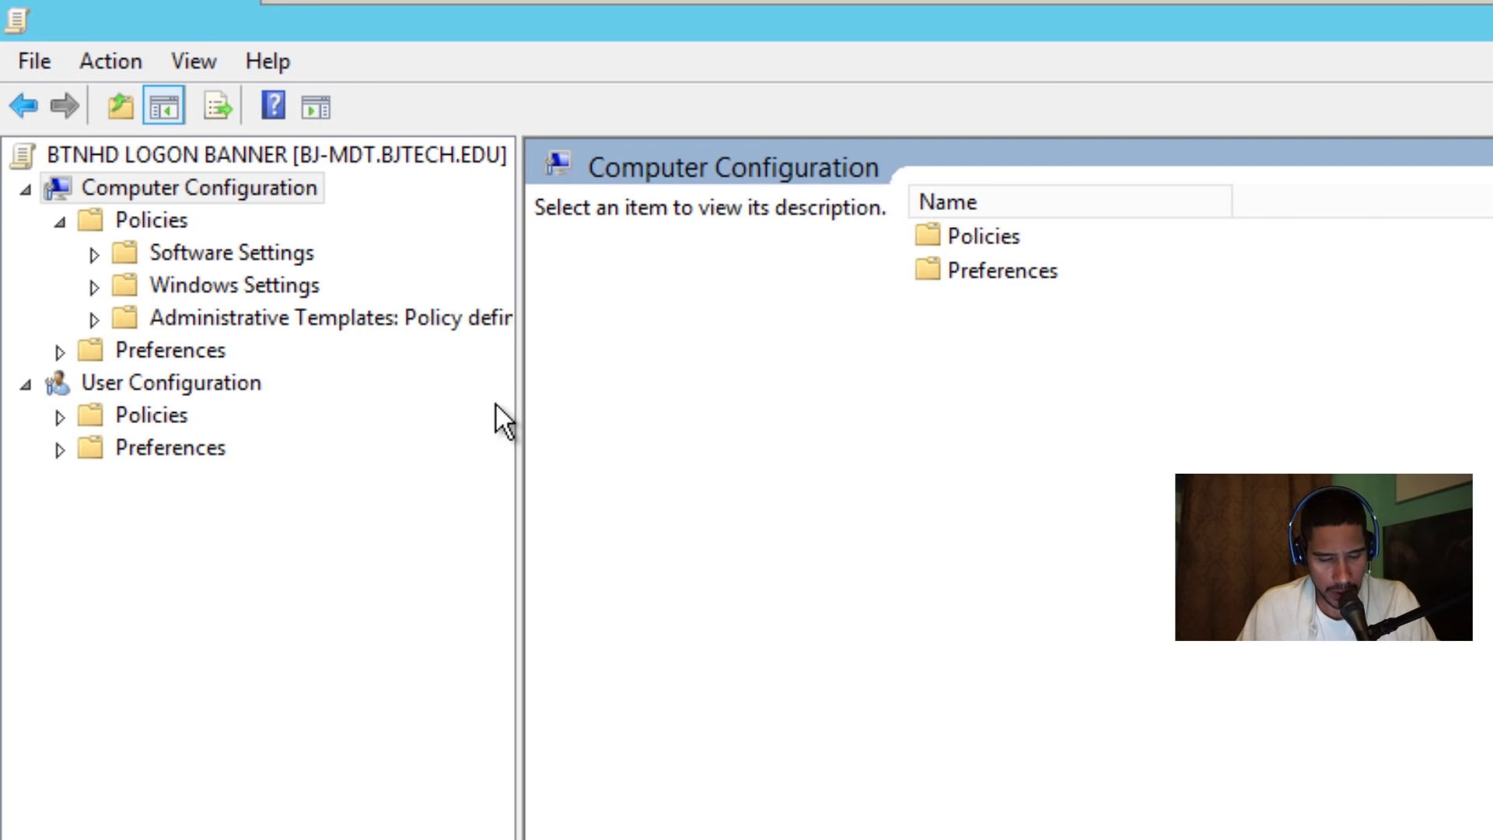
left_click(94, 286)
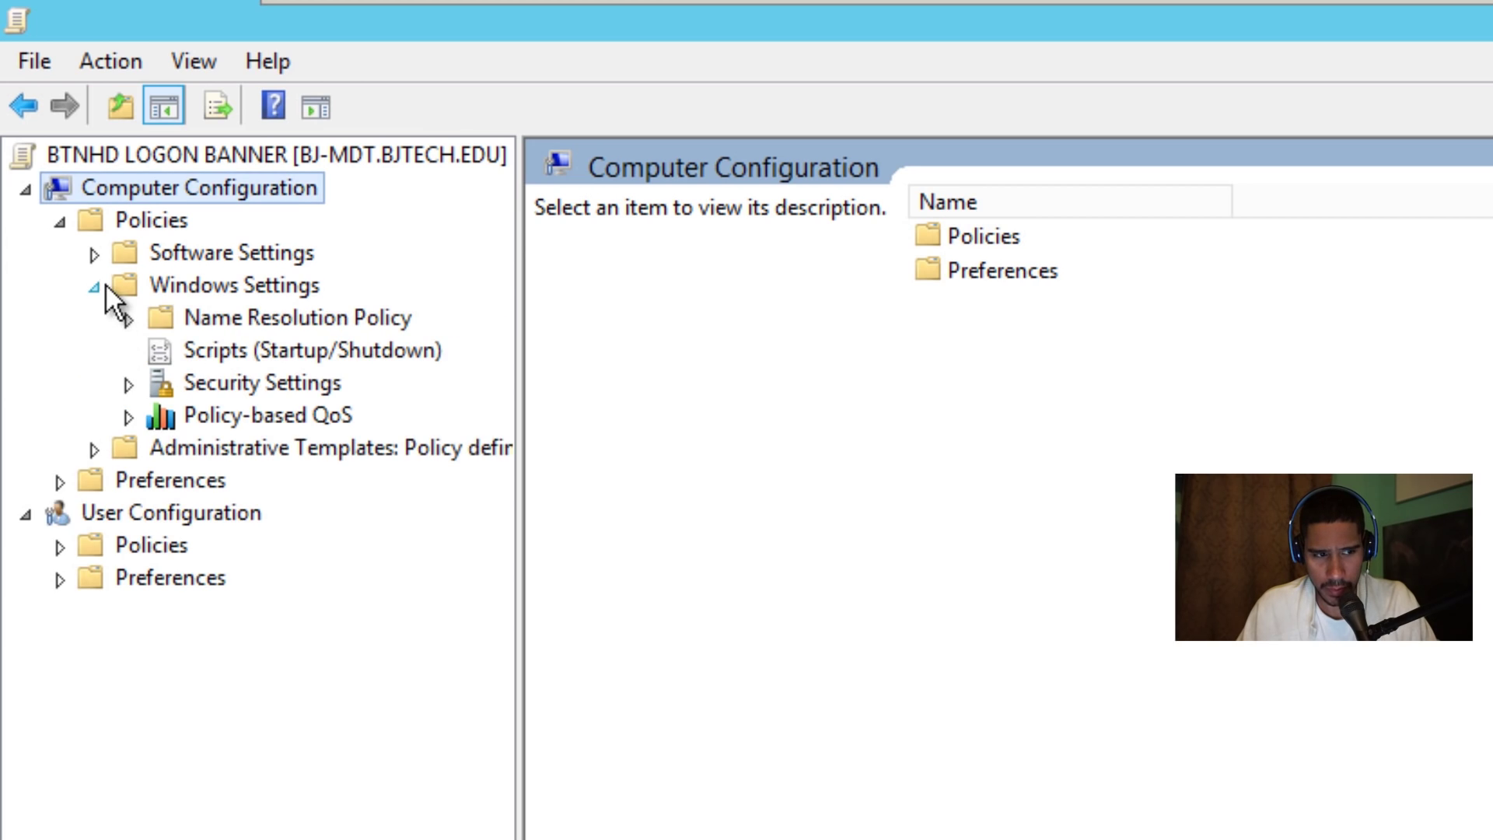
left_click(258, 382)
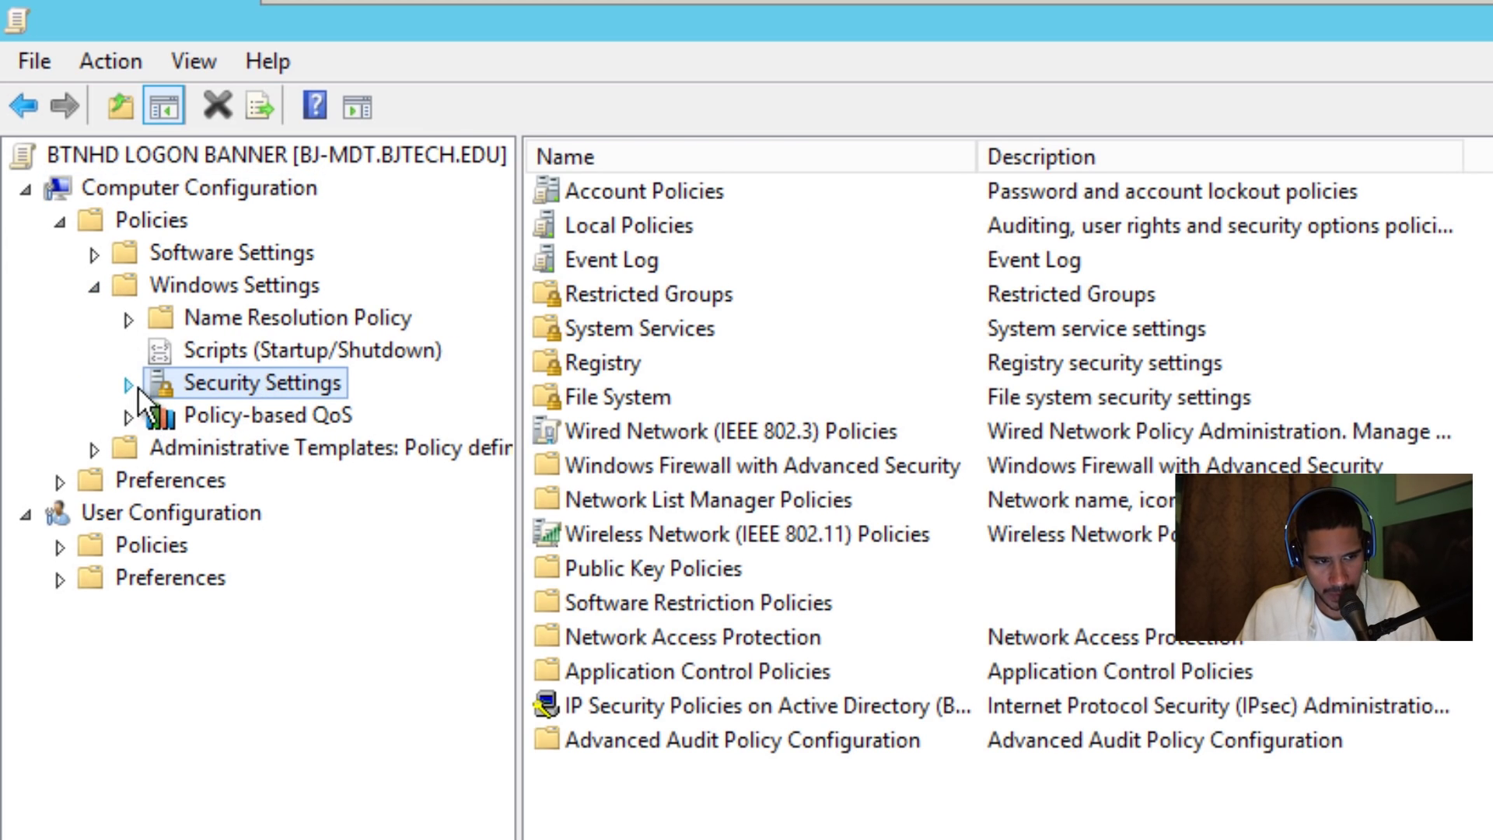
left_click(133, 385)
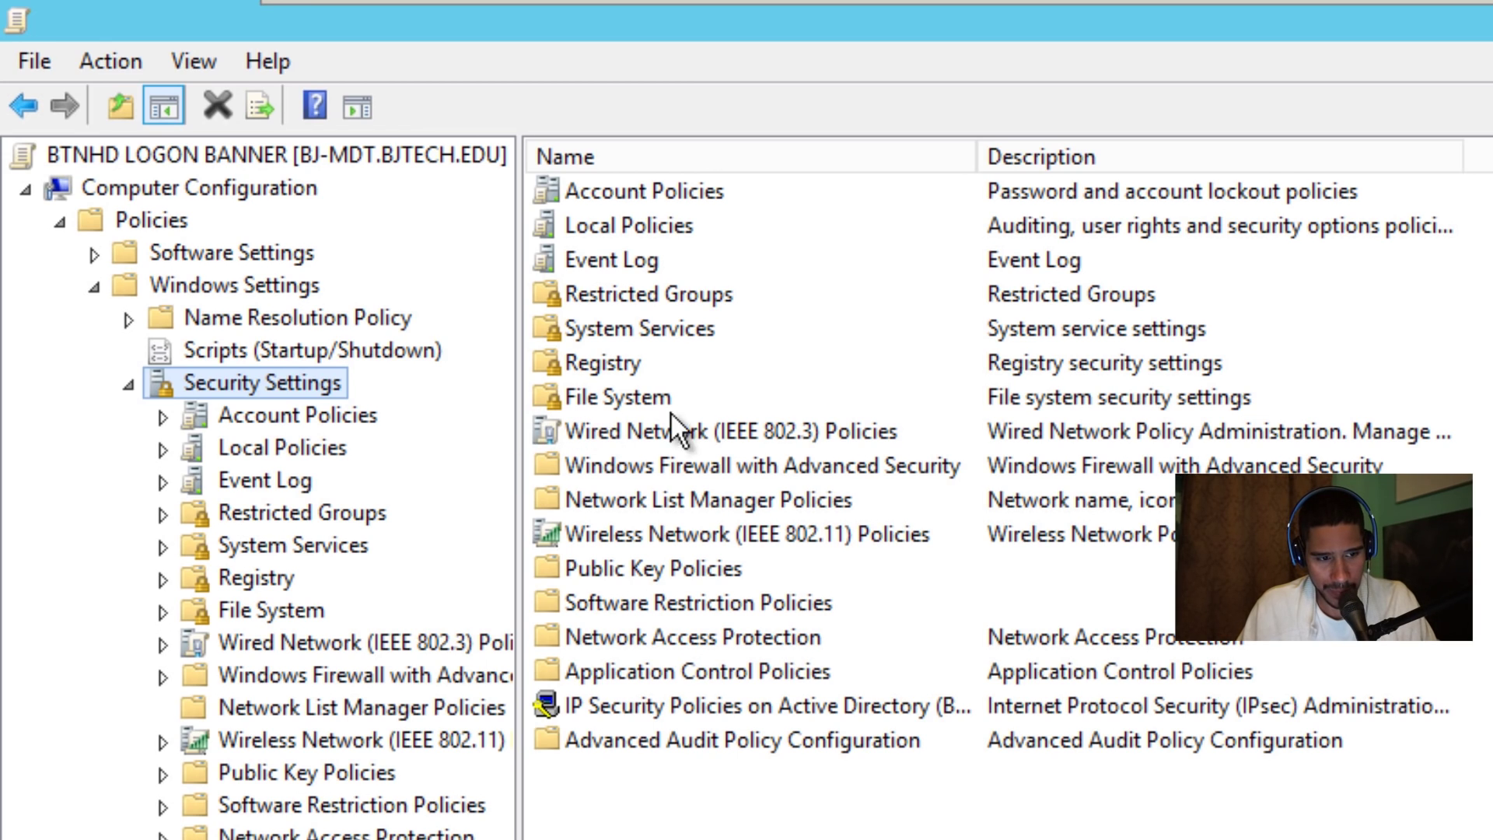
left_click_drag(515, 436, 739, 436)
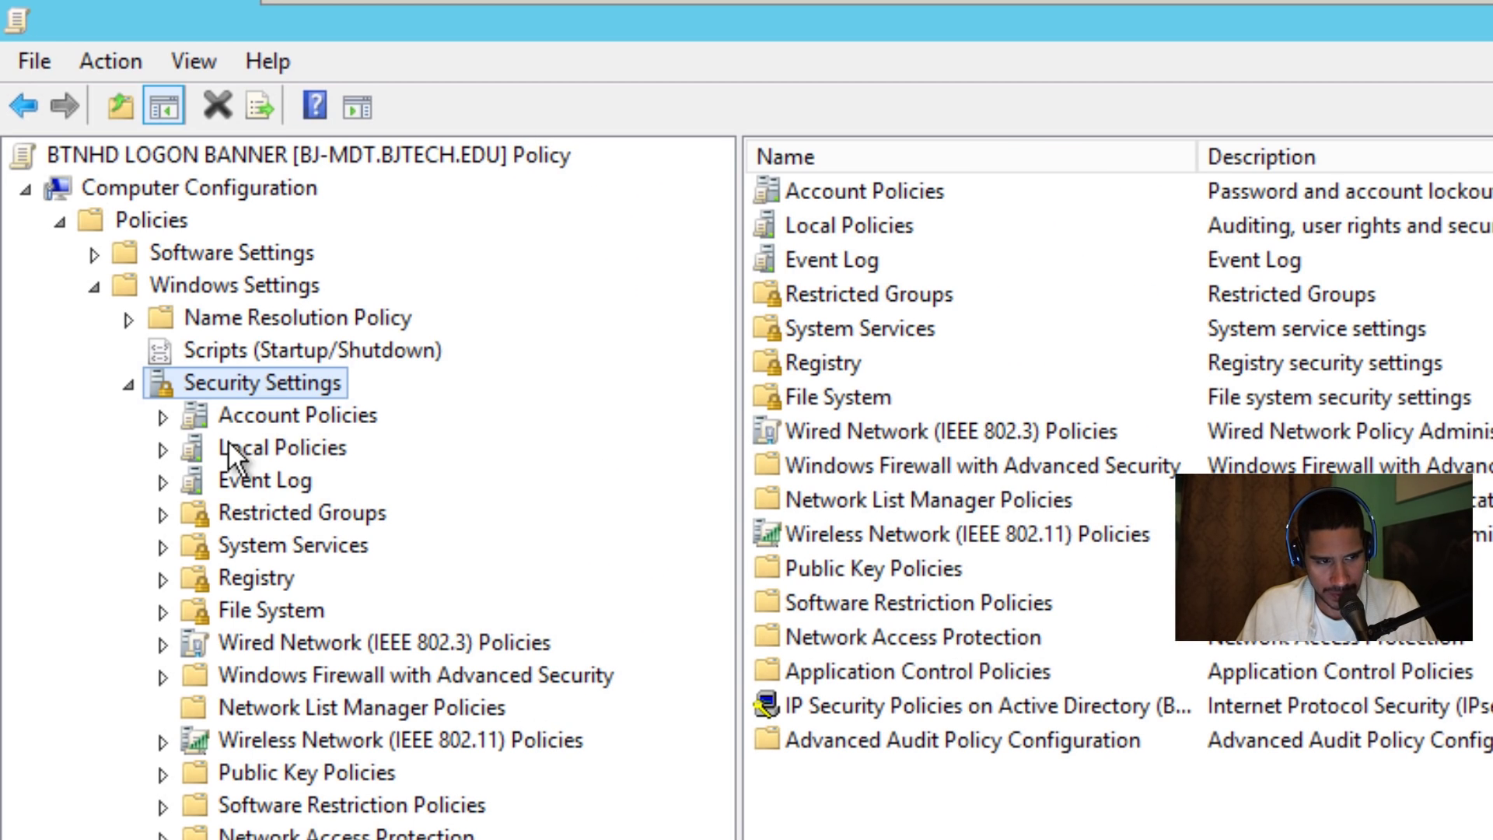
left_click(163, 450)
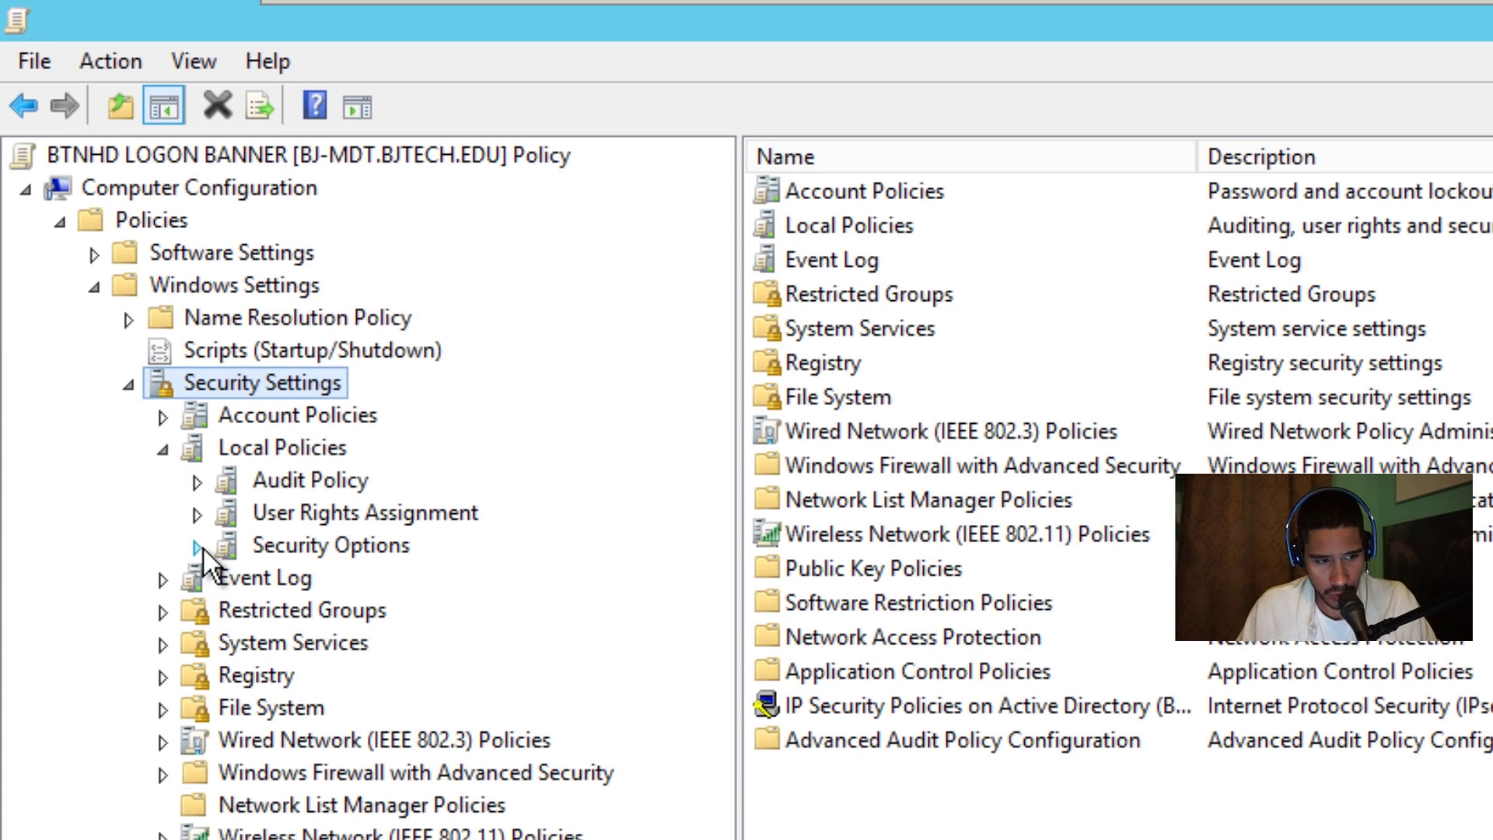
left_click(354, 545)
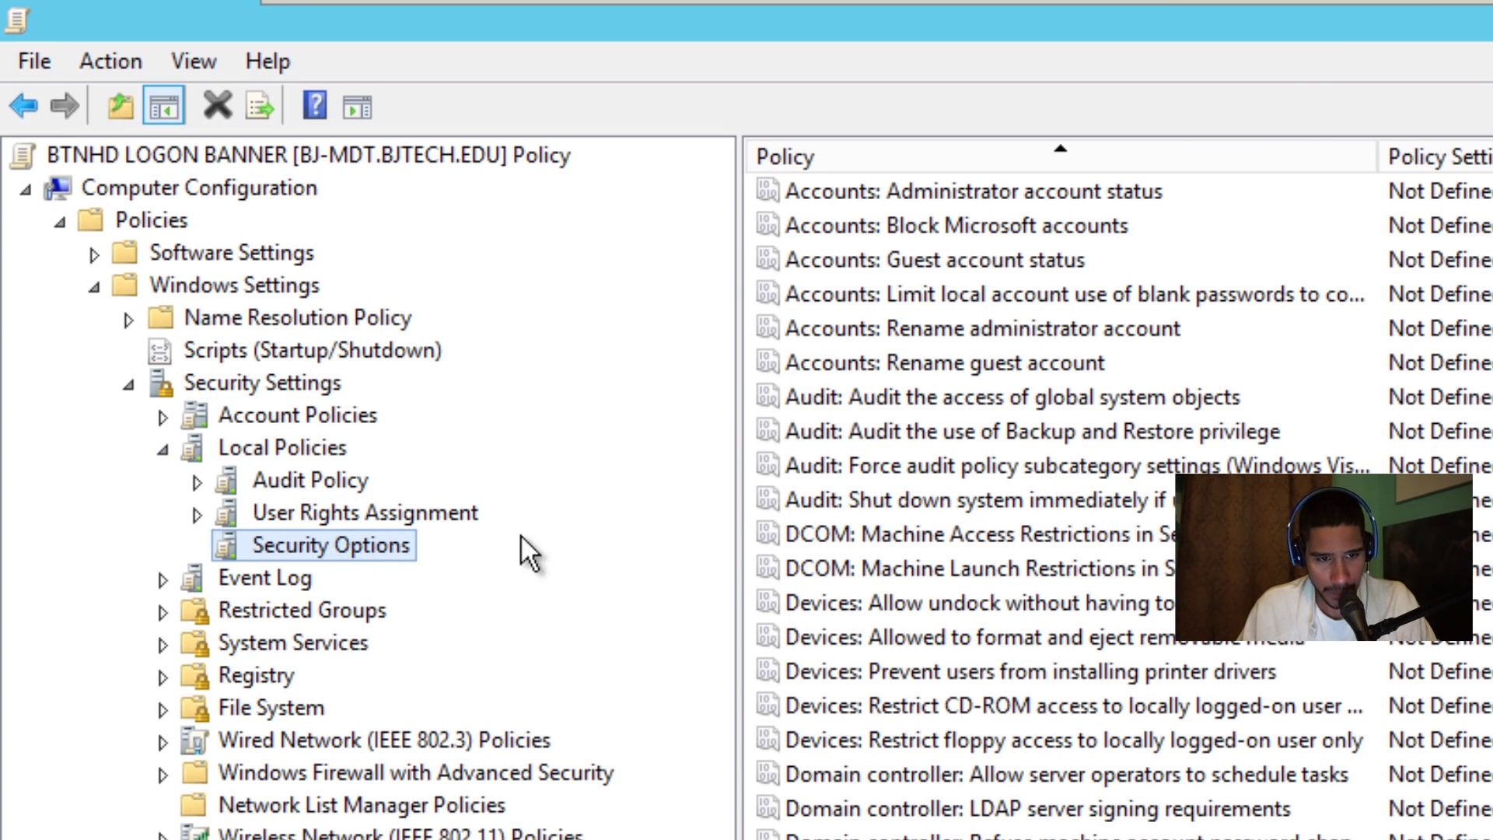
Step: Widen the Policy column and open 'Interactive logon: Message text for users attempting to log on'
left_click(1383, 153)
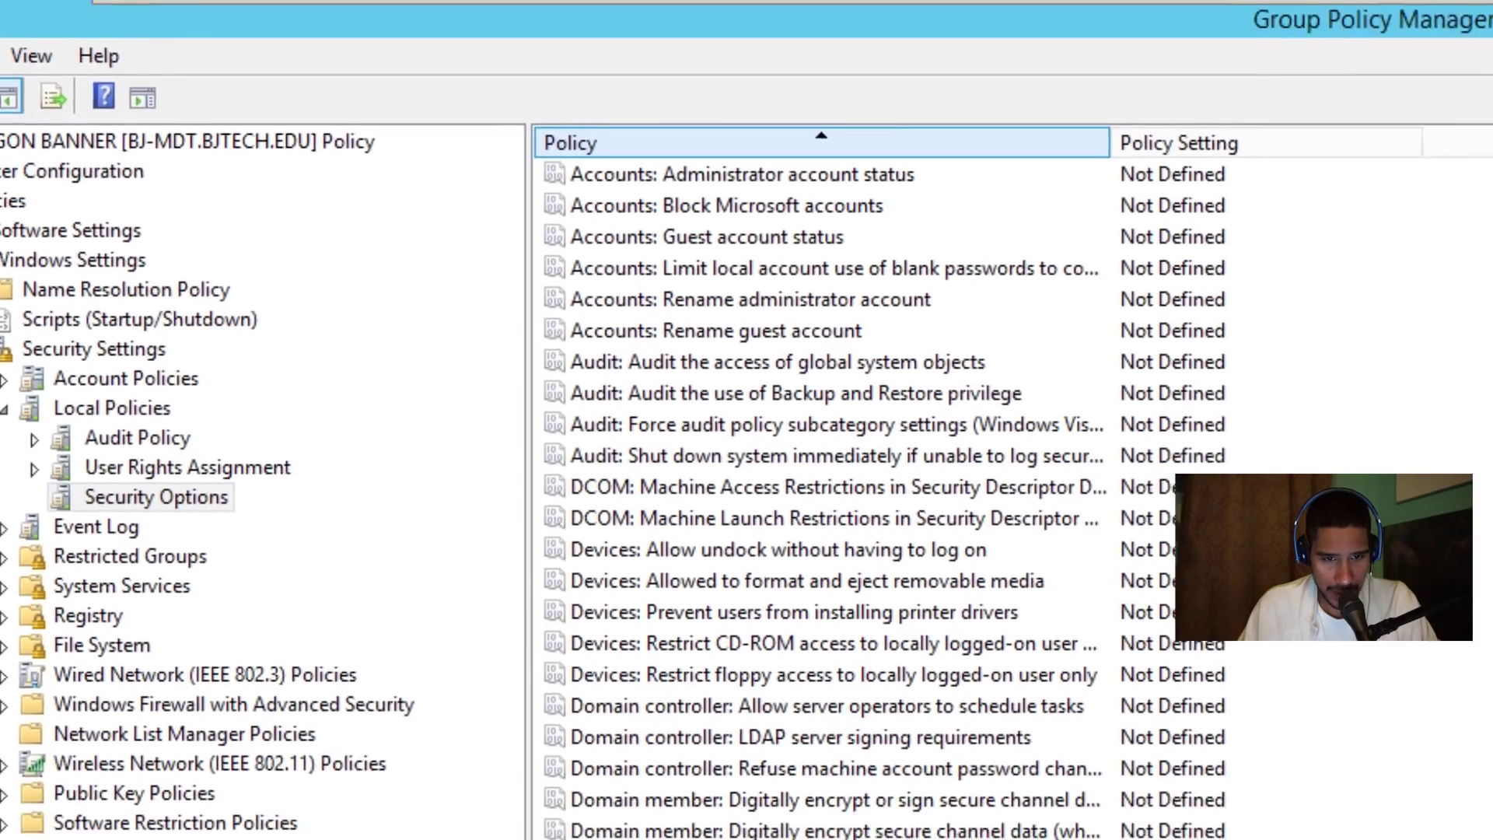
left_click_drag(1383, 153, 1221, 155)
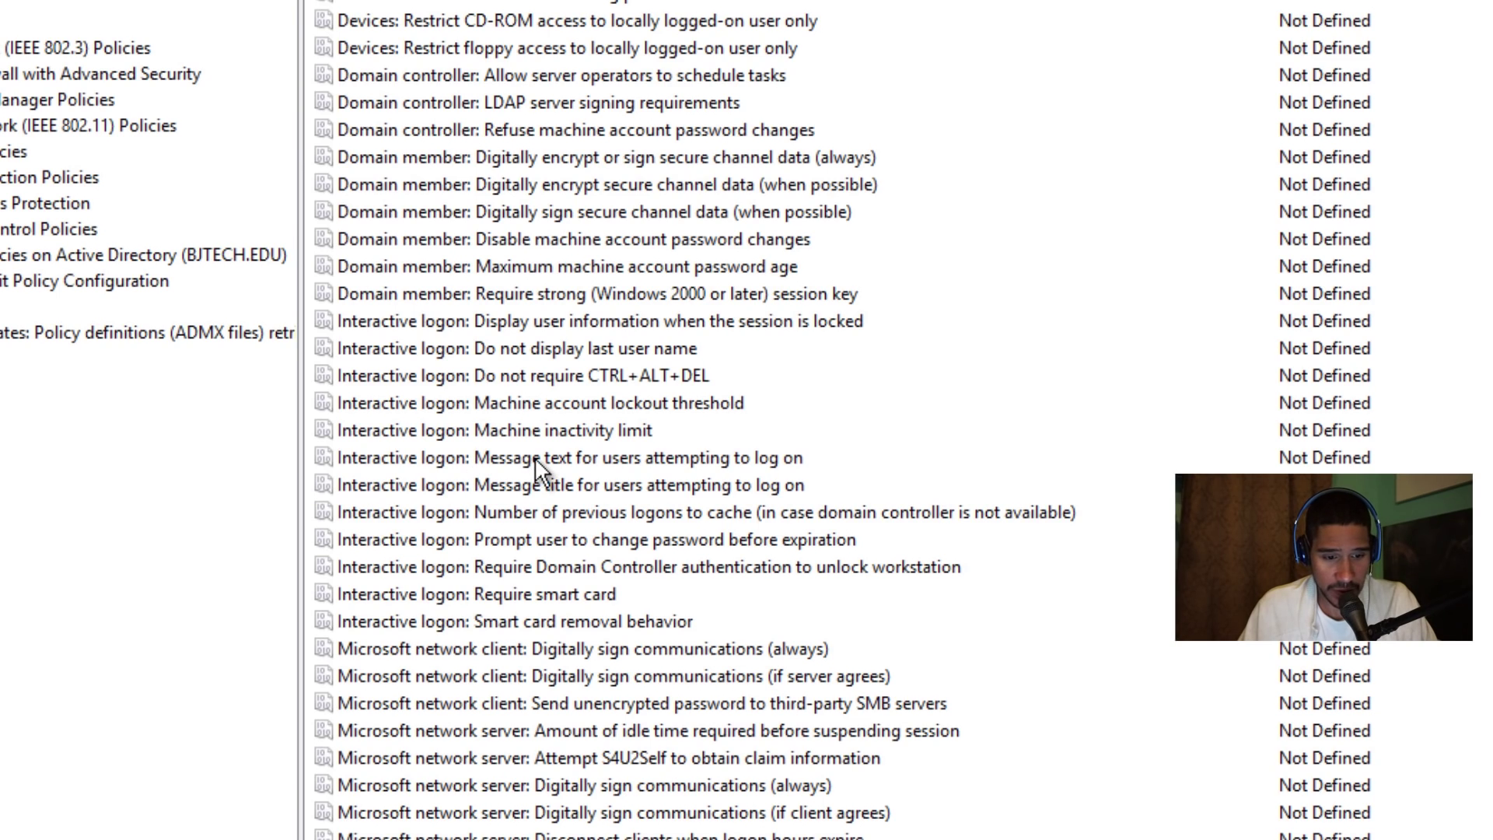
left_click(670, 459)
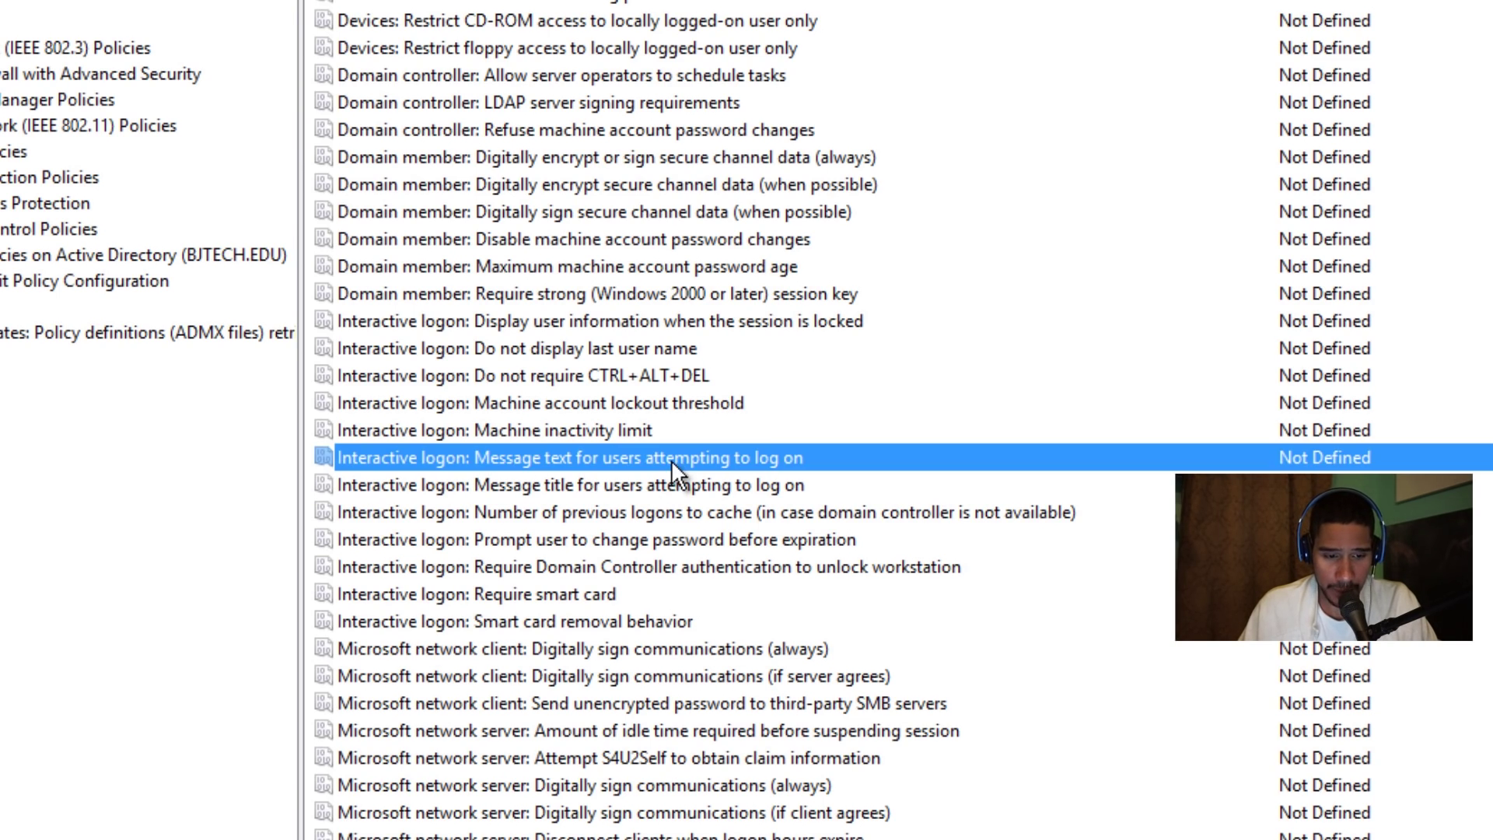
left_click(576, 485)
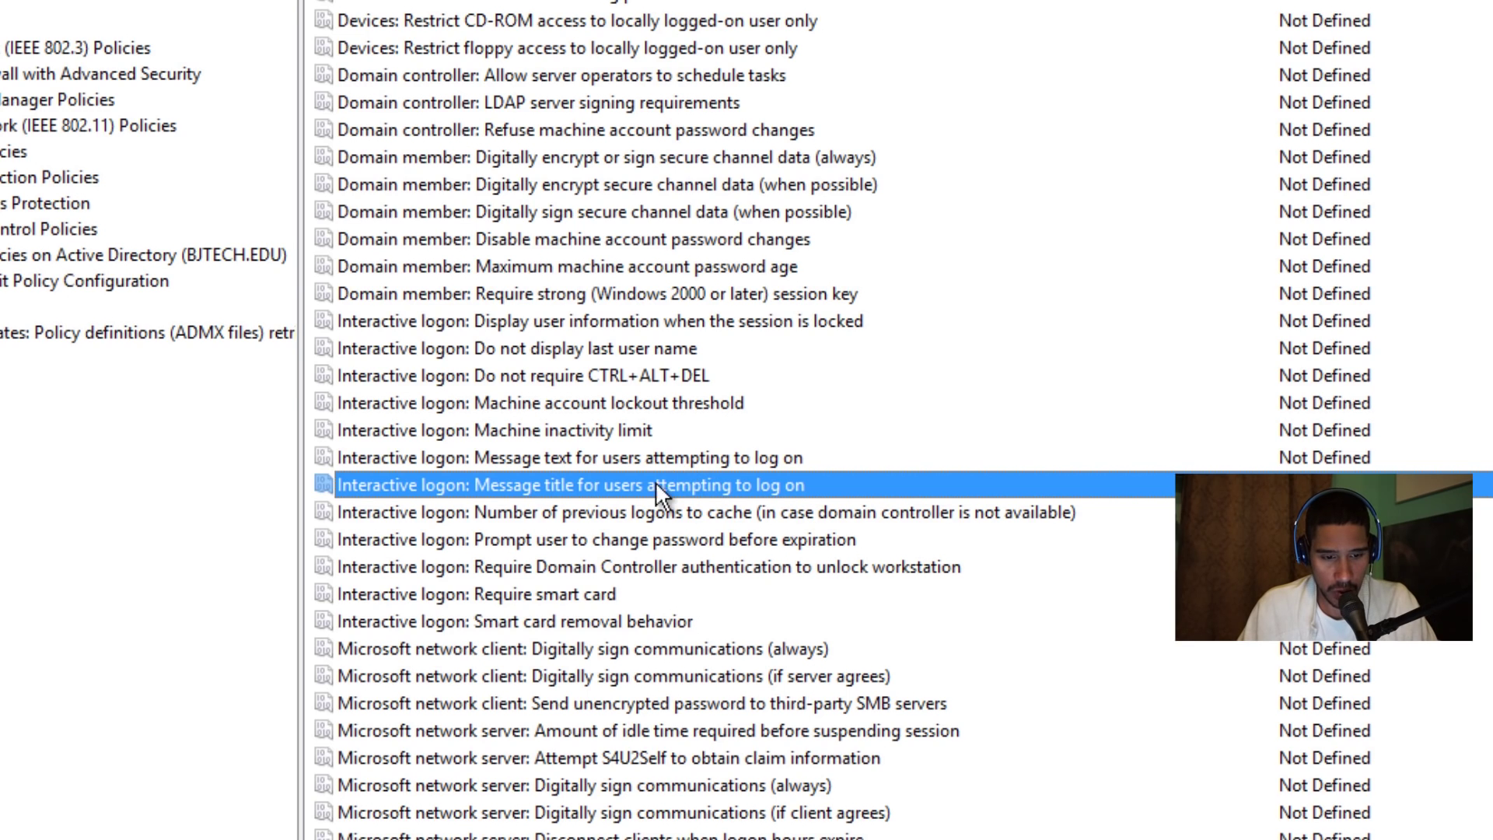
double_click(599, 457)
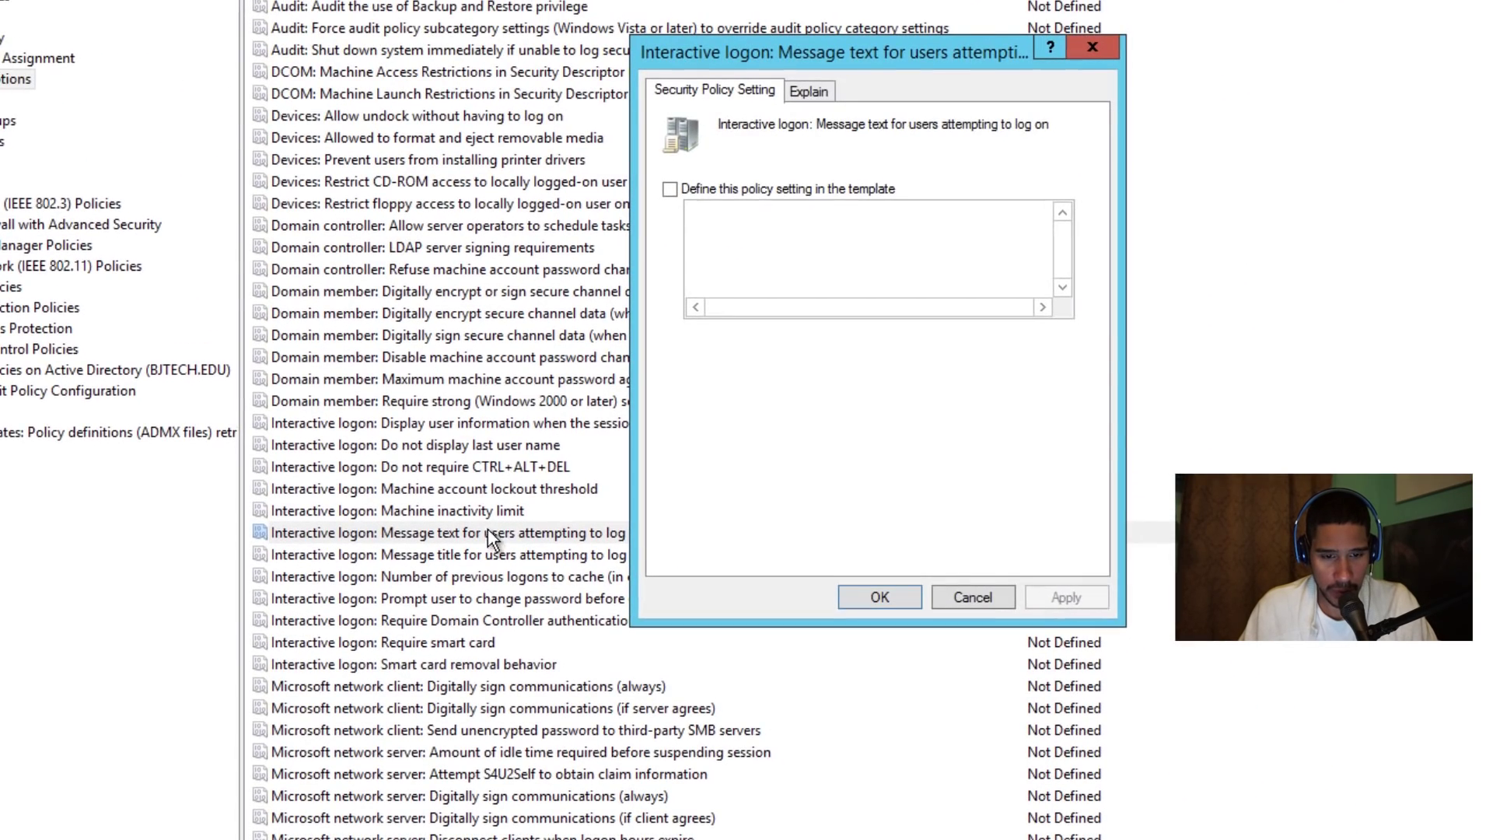
Step: Define the logon message text as "What's up people don't play around when logged in."
left_click(671, 189)
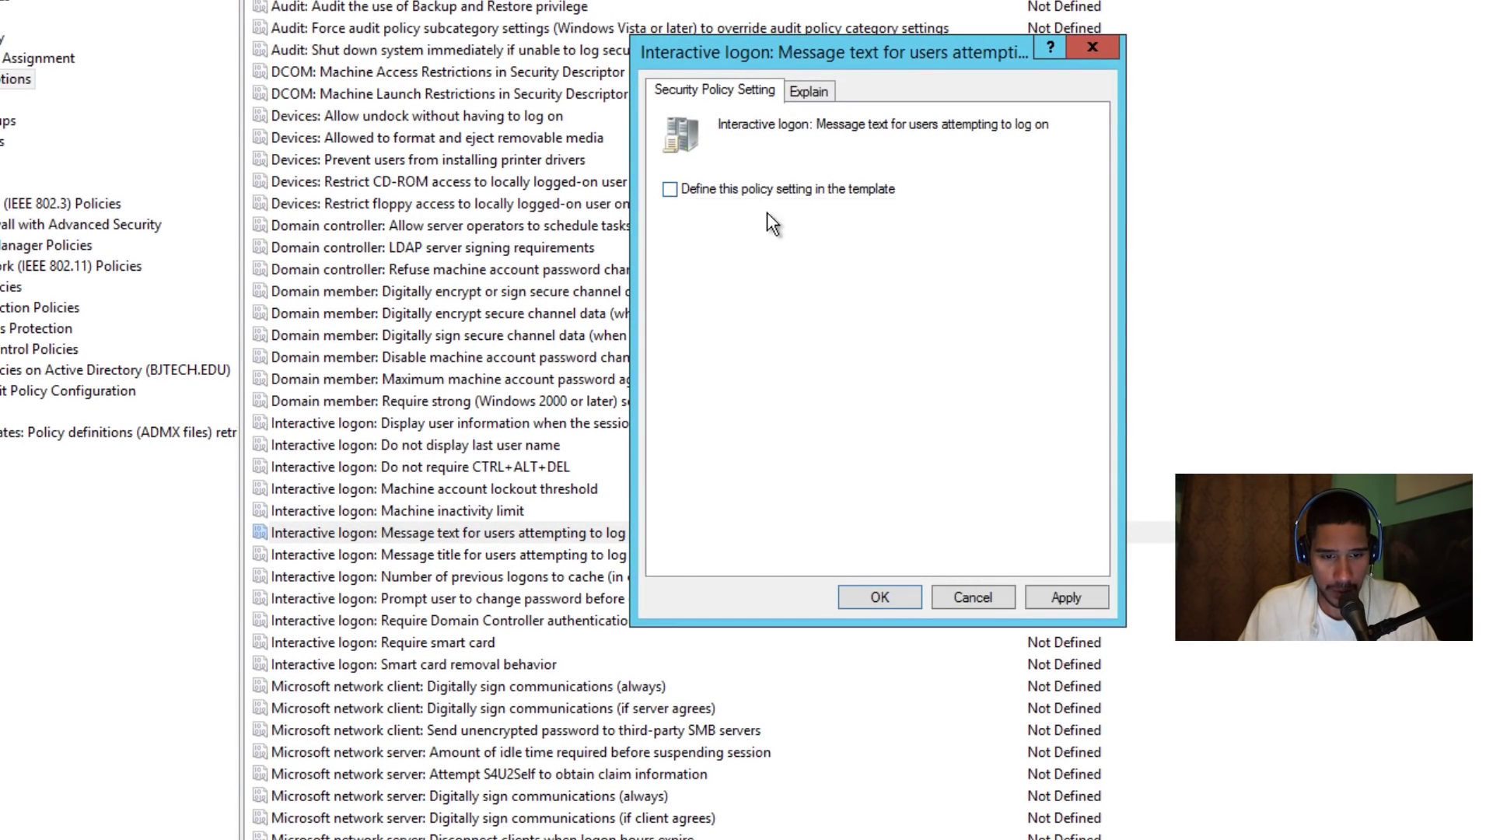
left_click(776, 230)
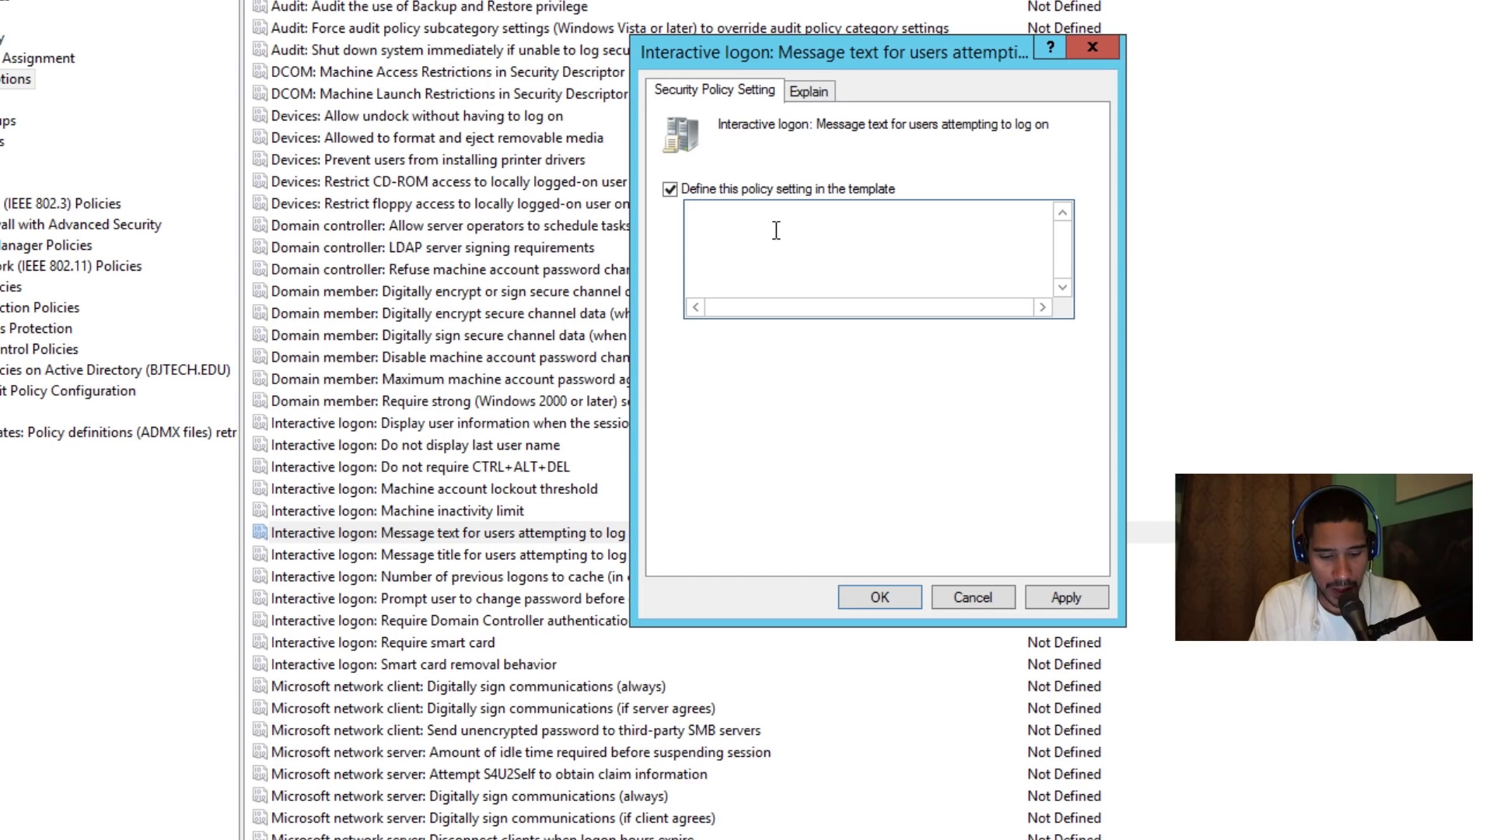
type("What's up ")
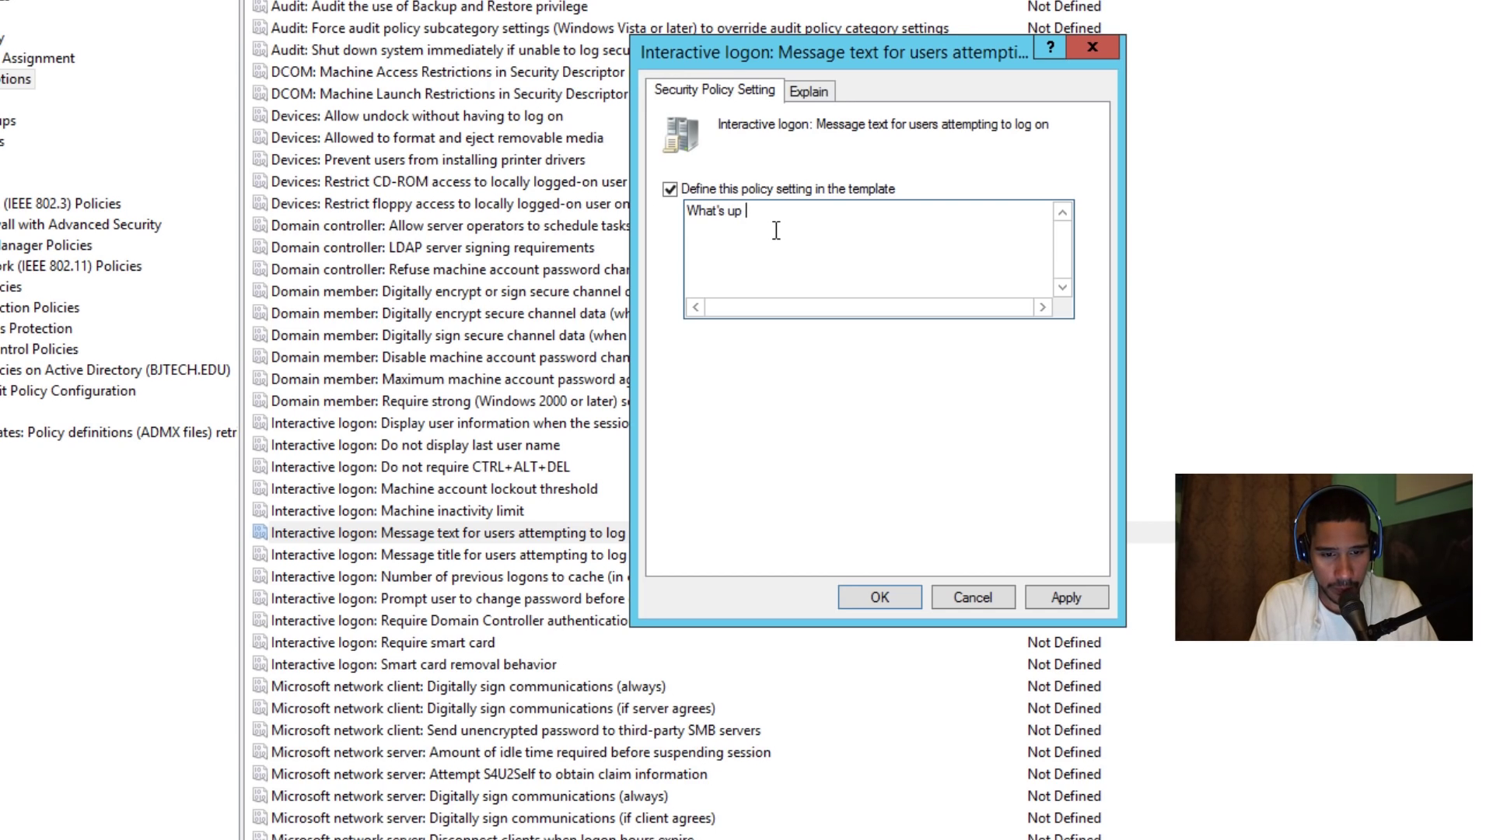
type("people don't ")
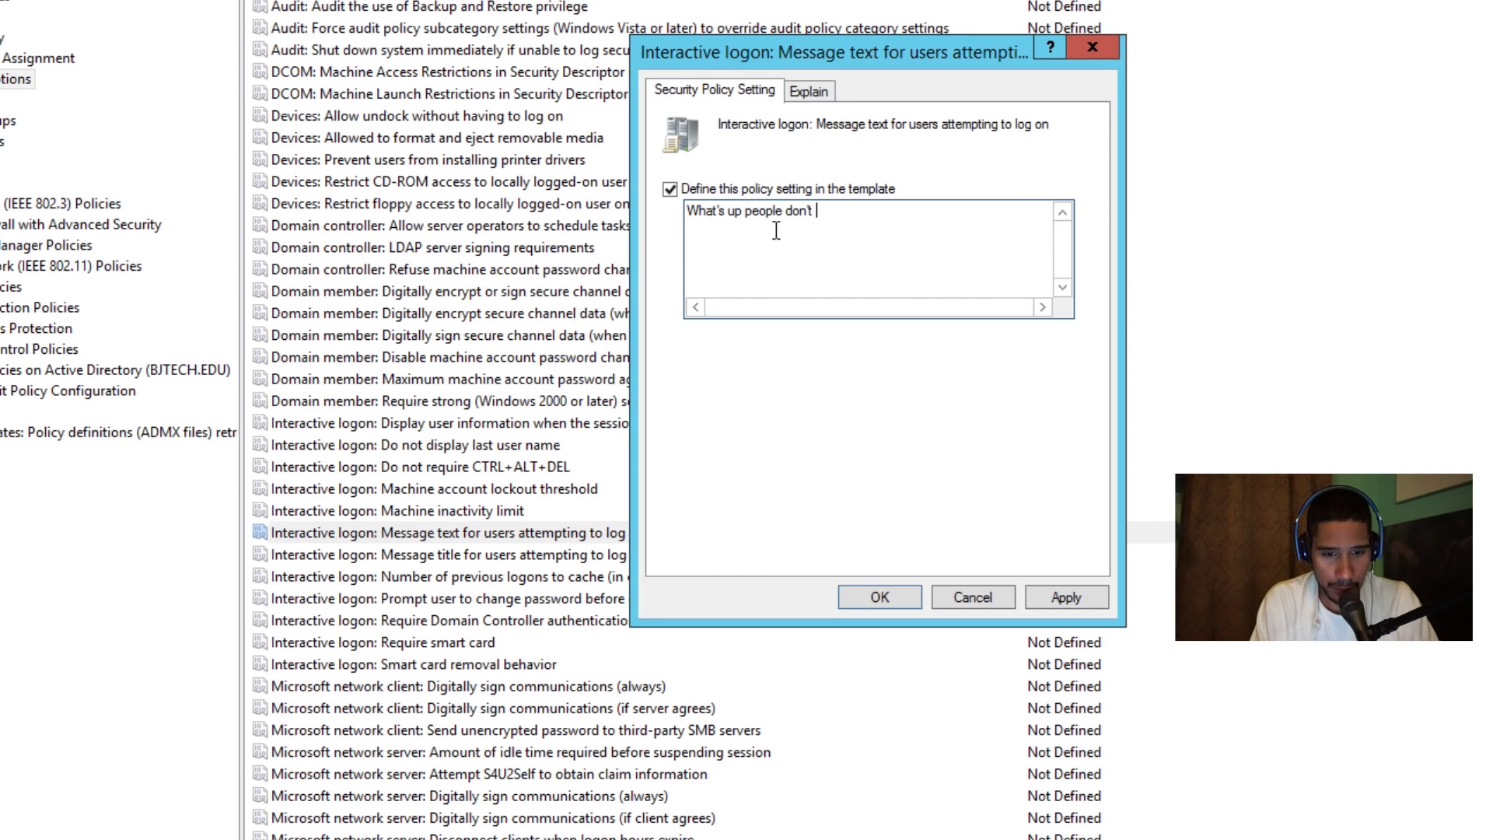
type("play aron")
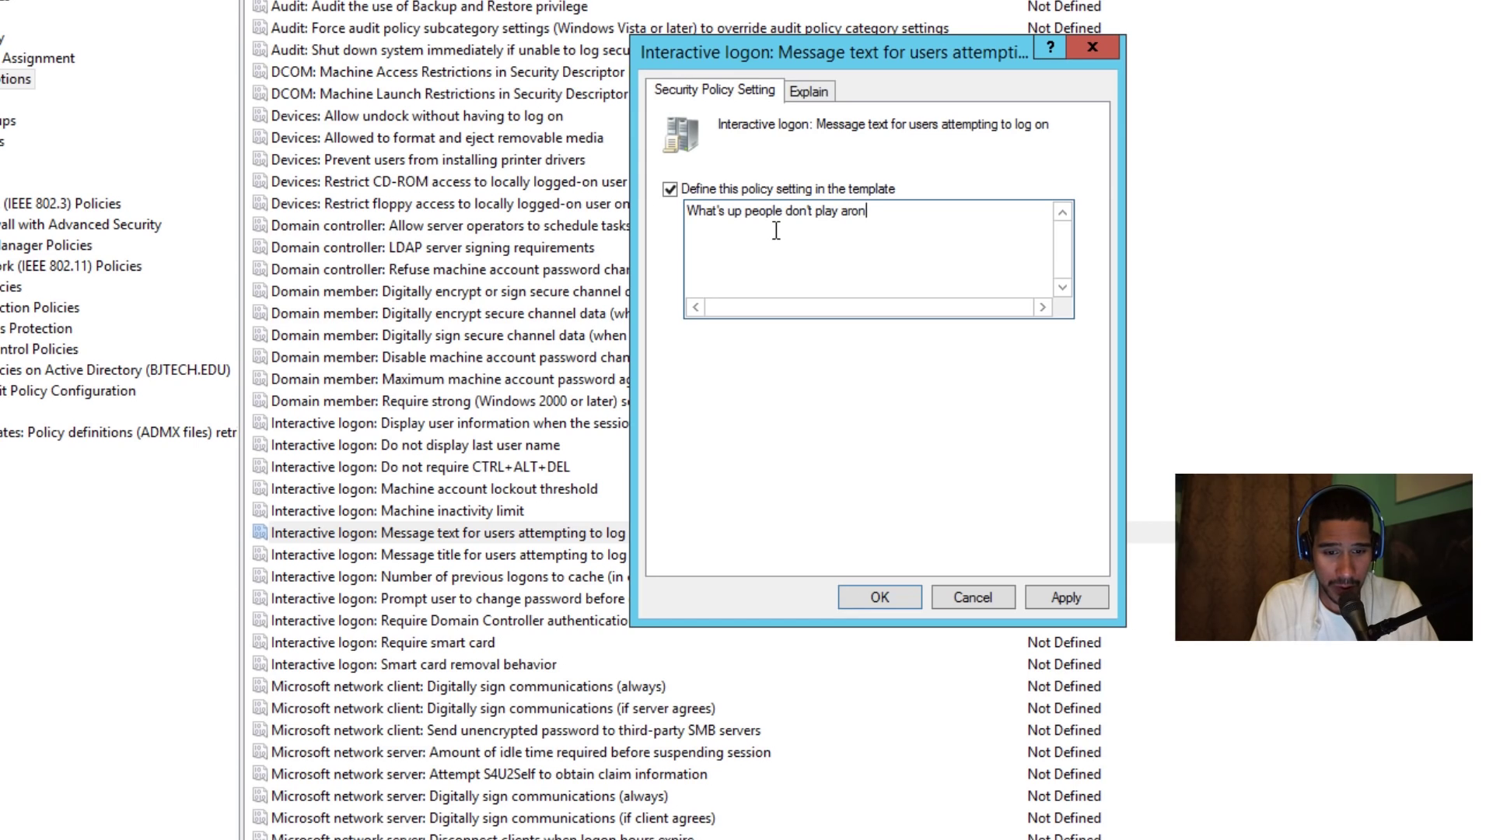
key("BackSpace")
type("und when logged in.")
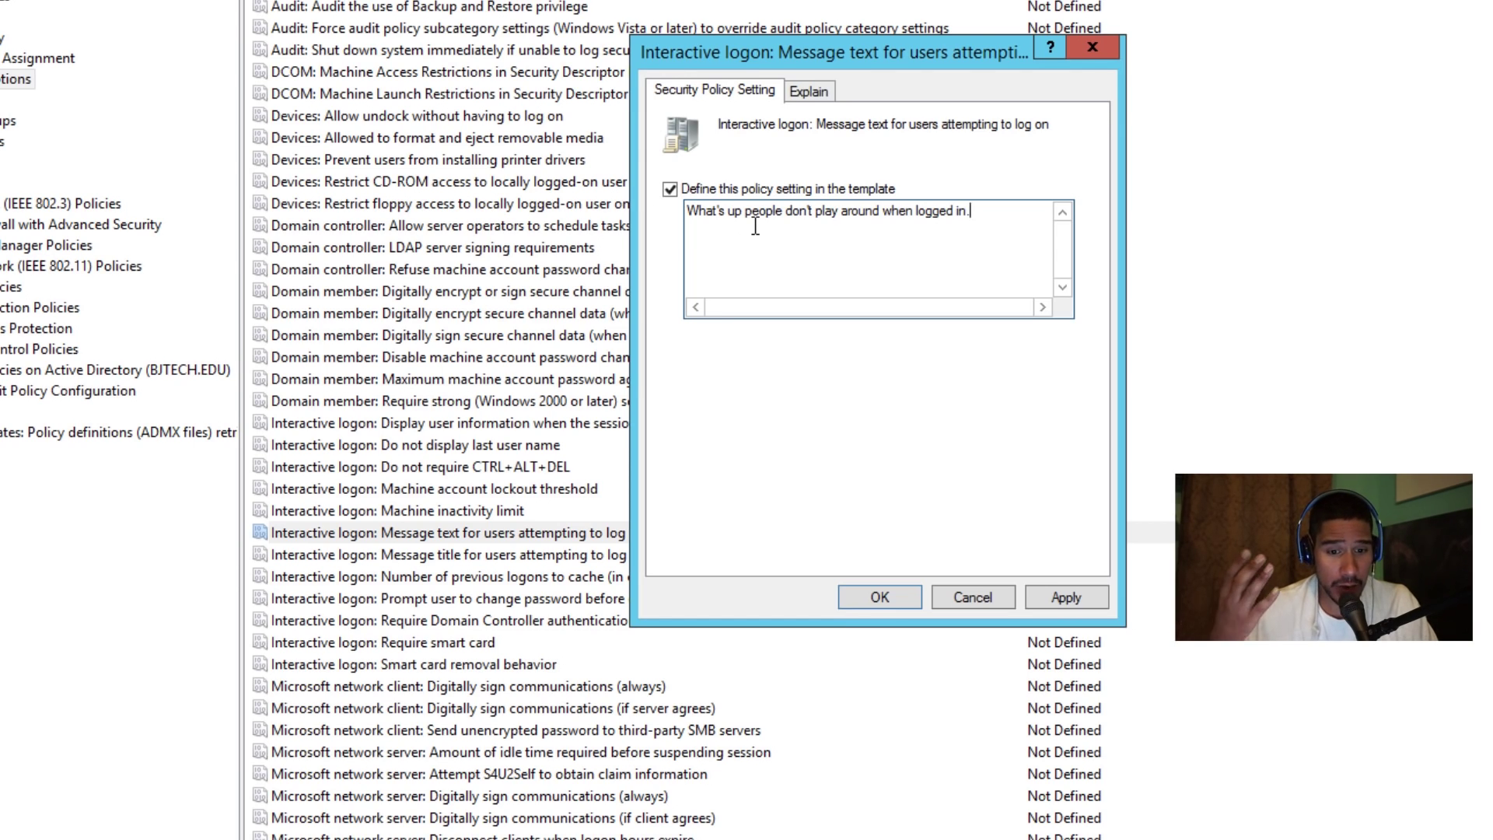
left_click(1079, 593)
left_click(883, 599)
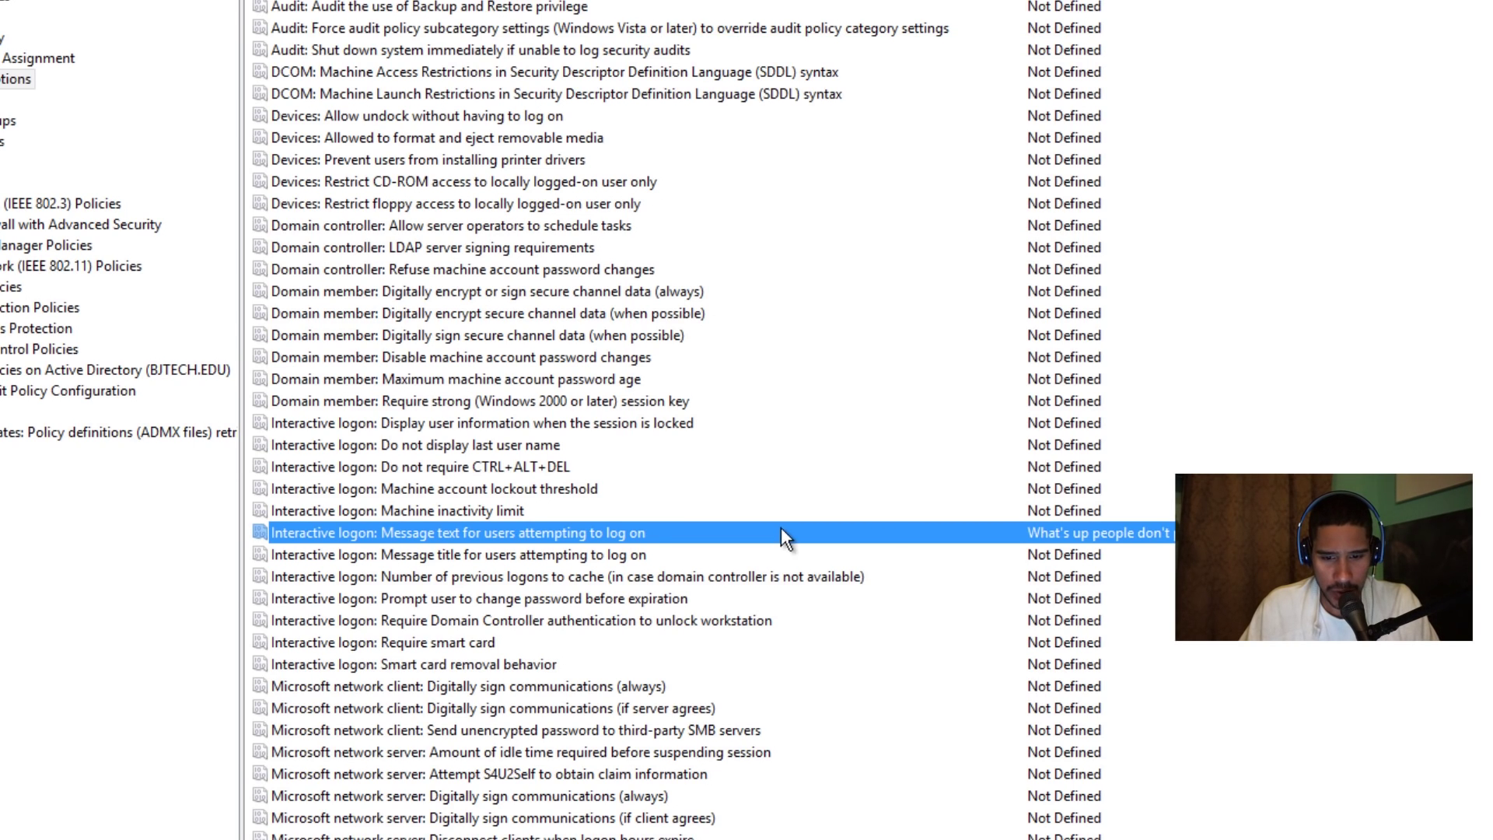
Step: Define the logon message title as 'BTNHD LEGAL NOTICE PLEASE READ' and close the editor
double_click(525, 554)
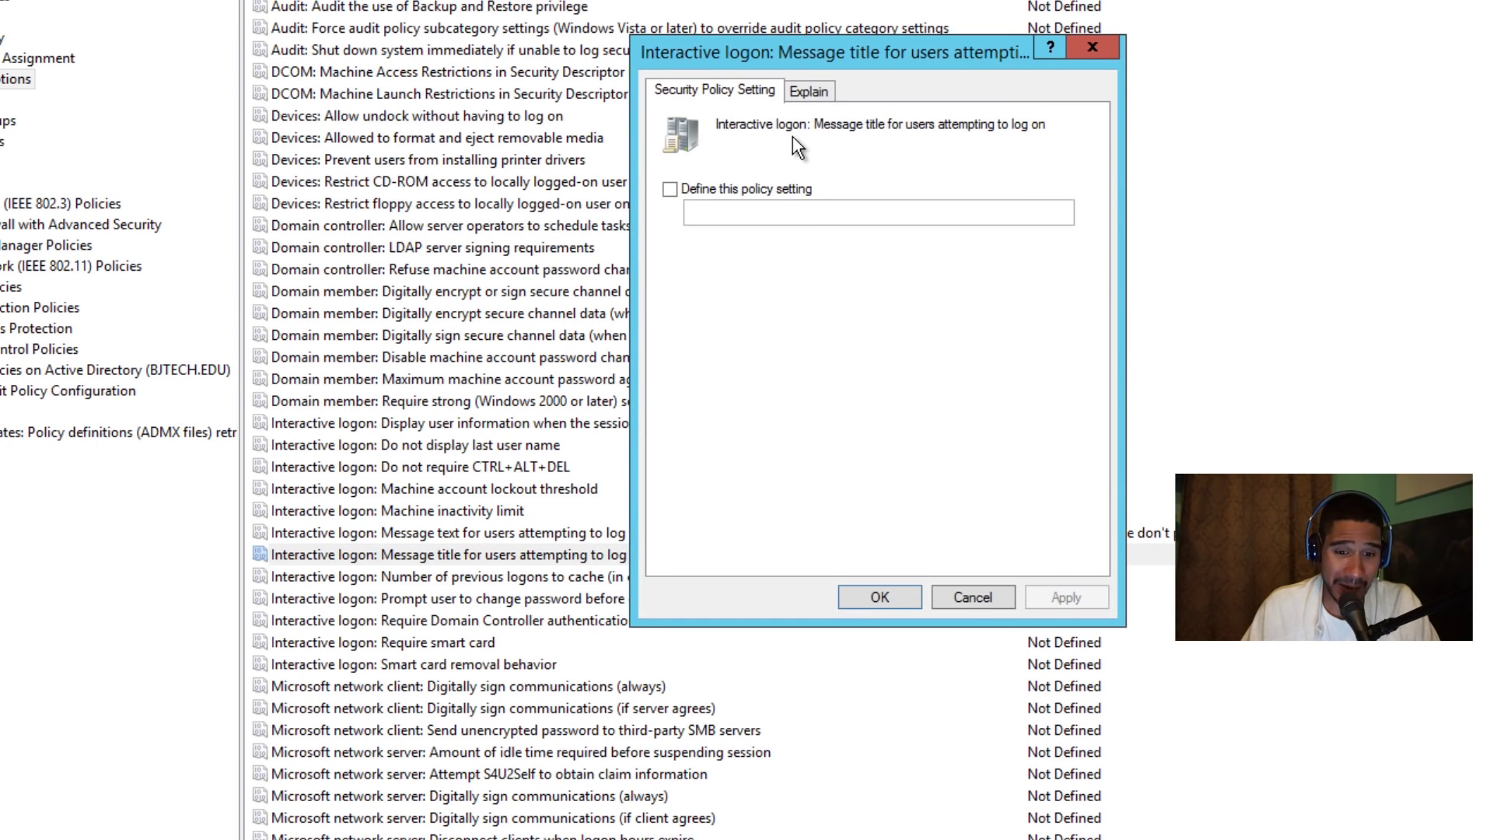
left_click(748, 190)
left_click(795, 210)
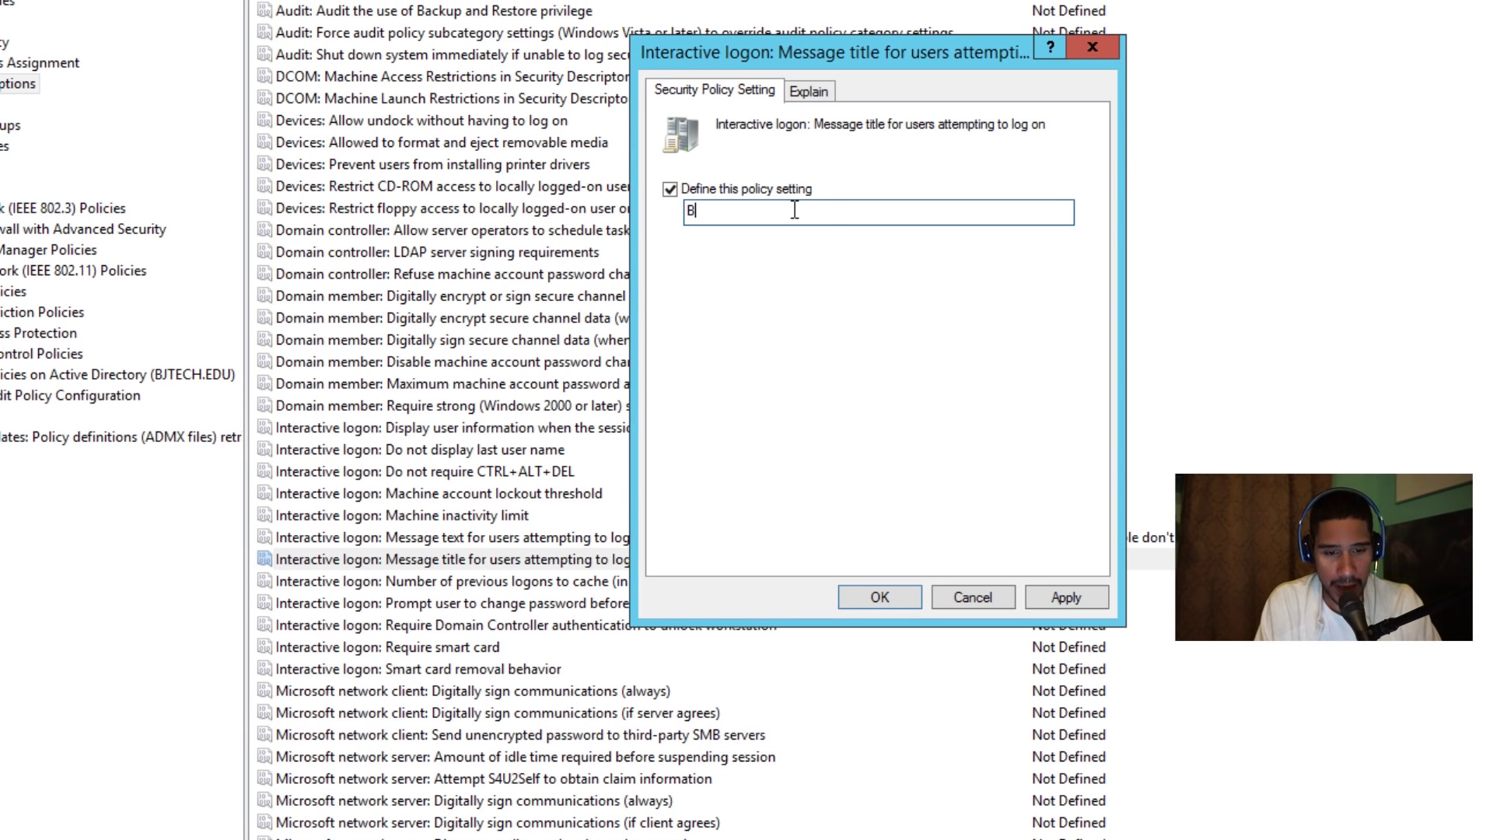
type("TNHD ")
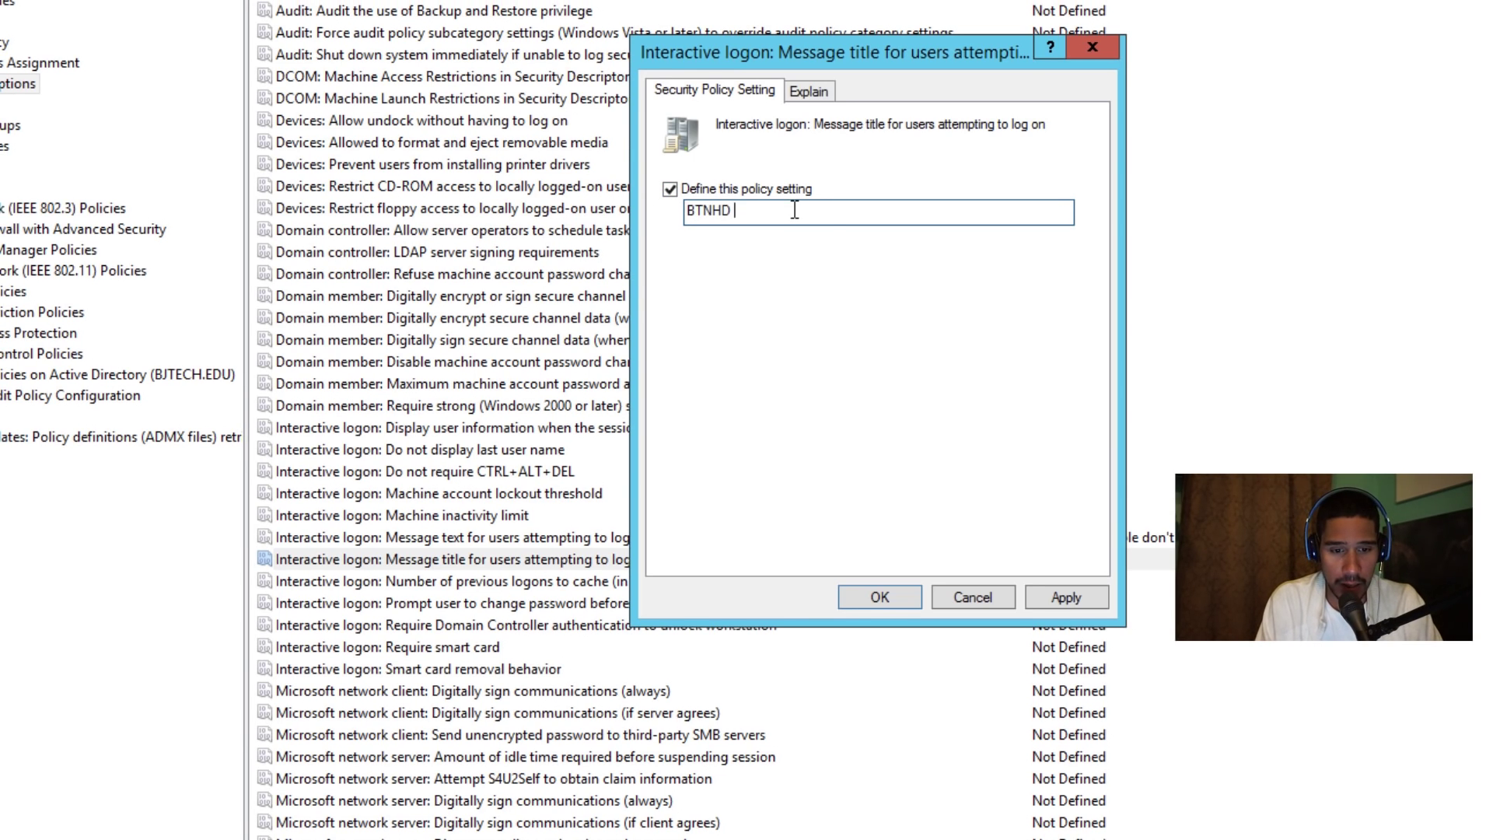
type("LEGAL N")
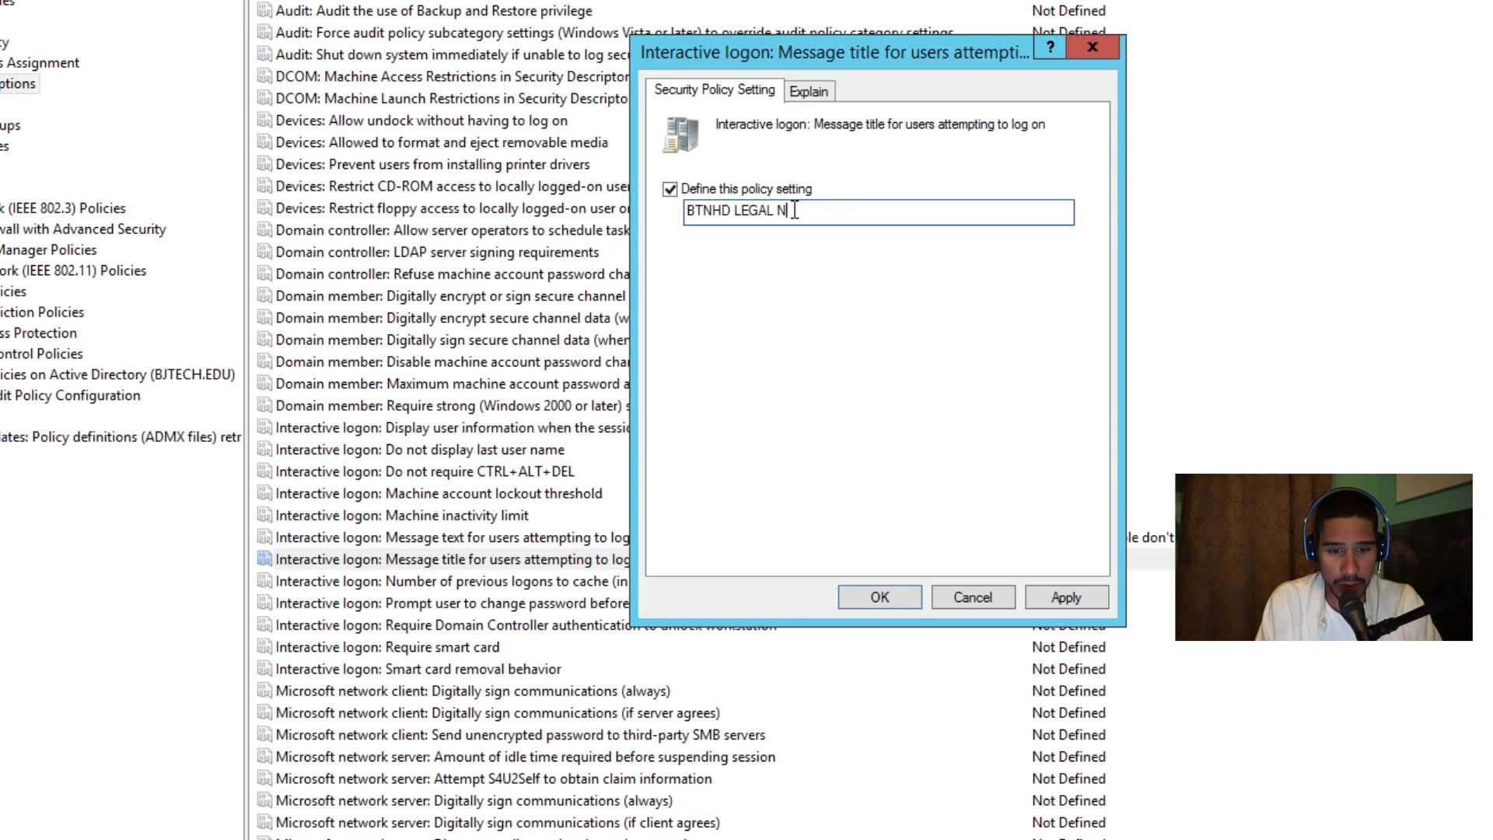
type("OTICE PLEASE READ")
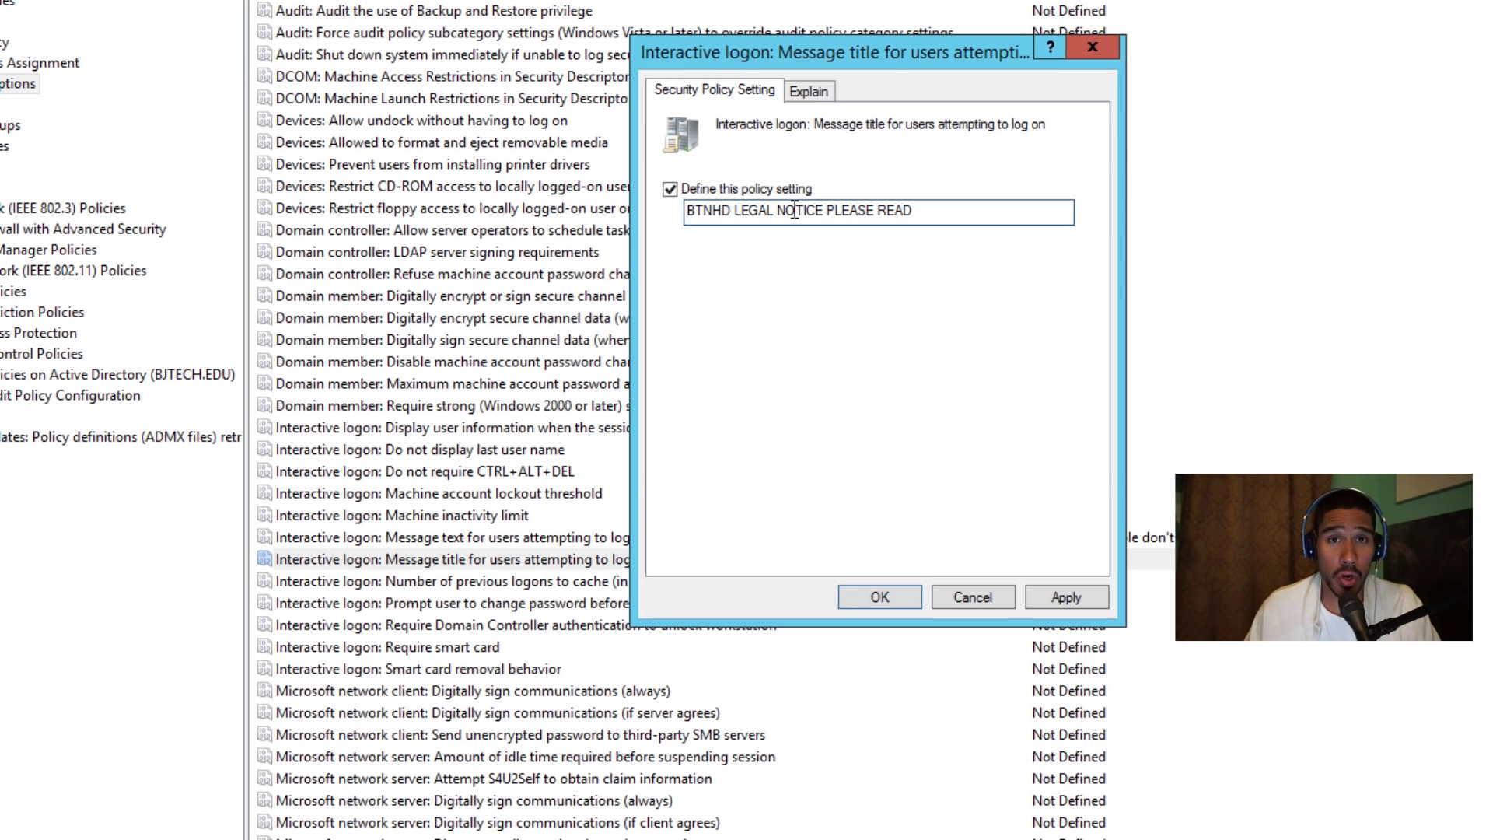
left_click(1066, 596)
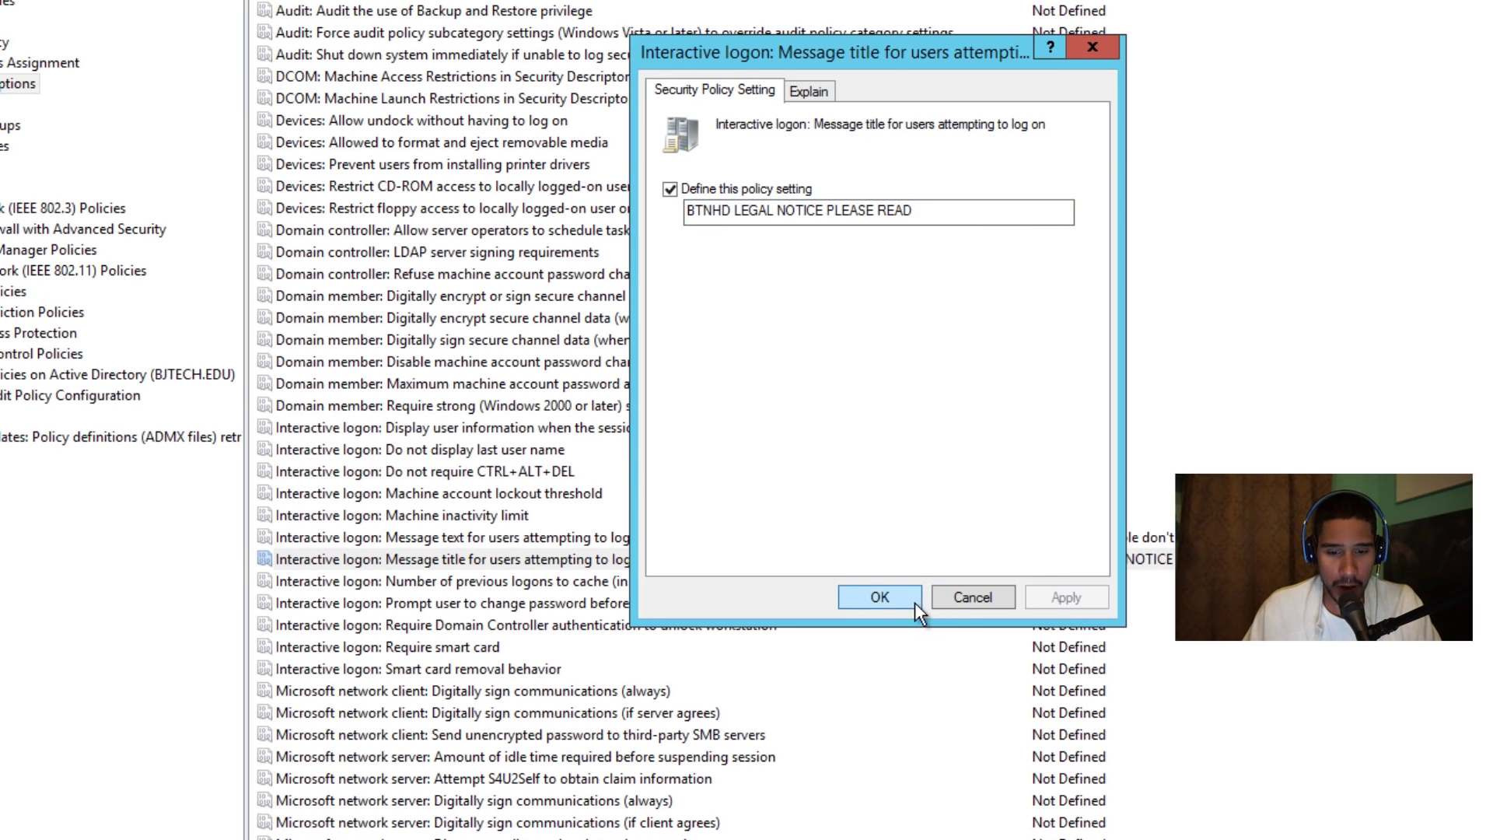
left_click(879, 601)
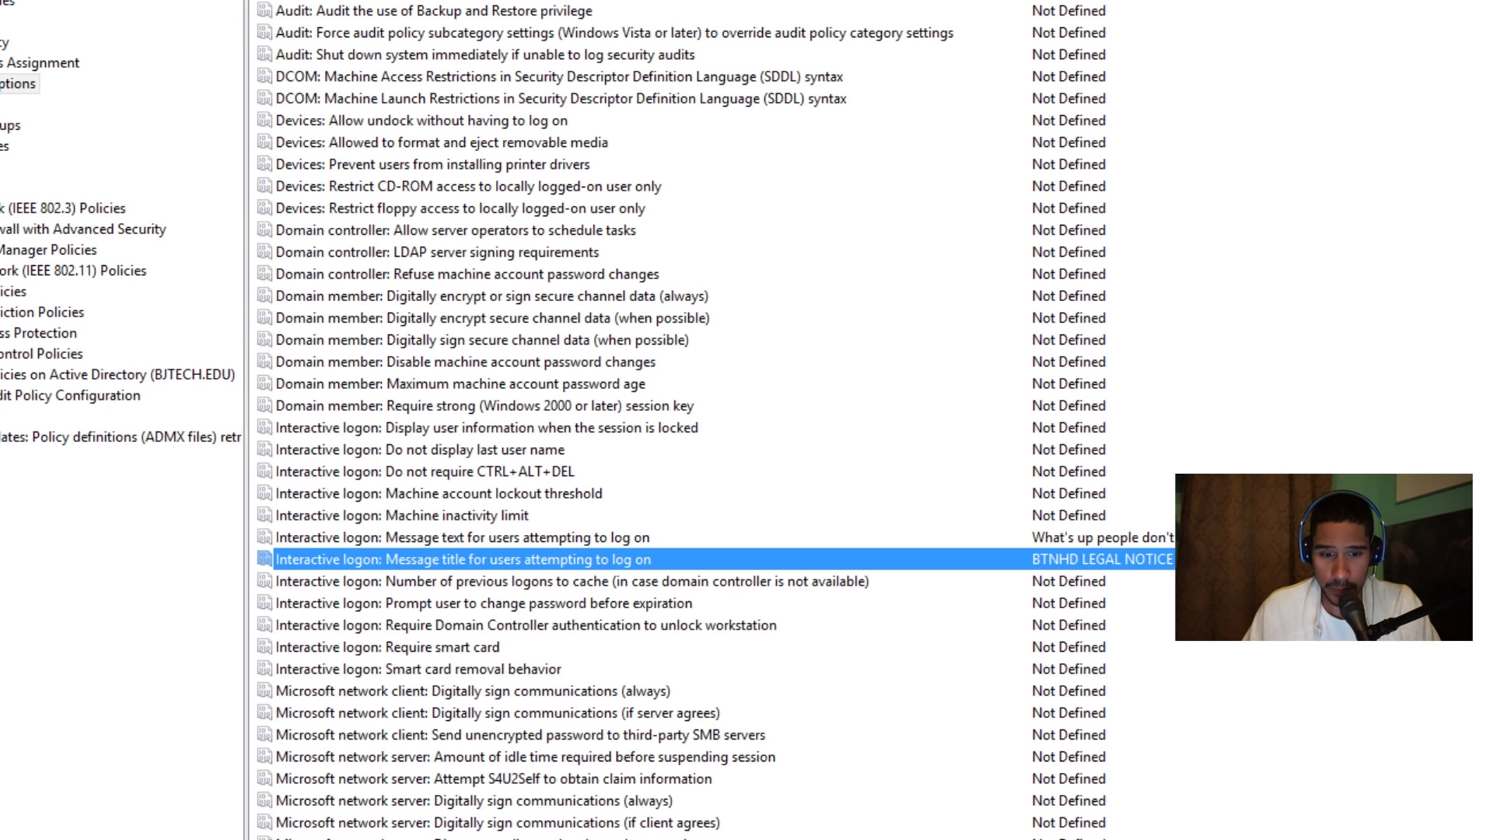
key("alt+F4")
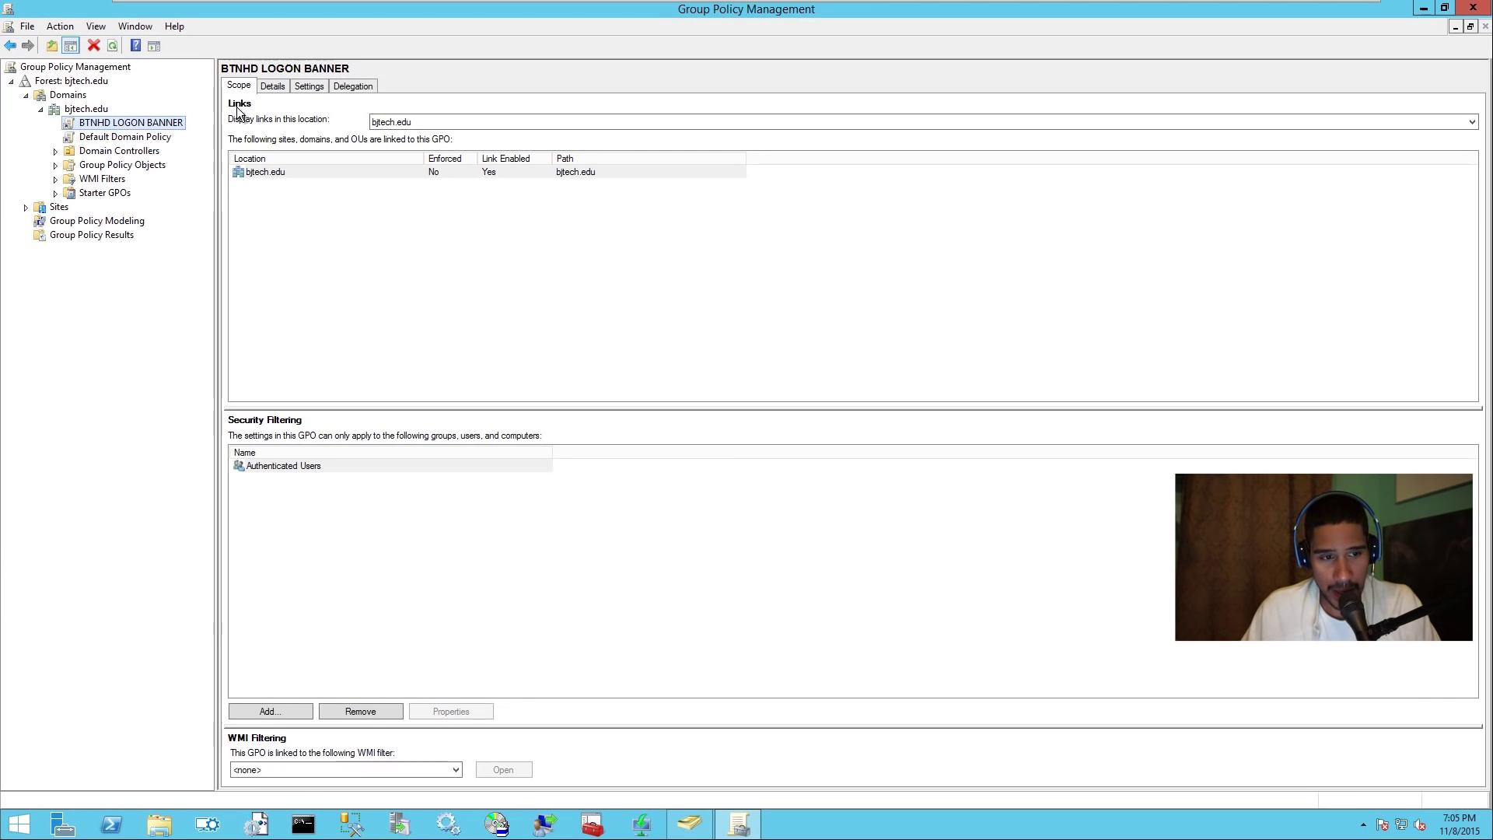
Step: Show the BTNHD LOGON BANNER Settings report with every section expanded
left_click(309, 85)
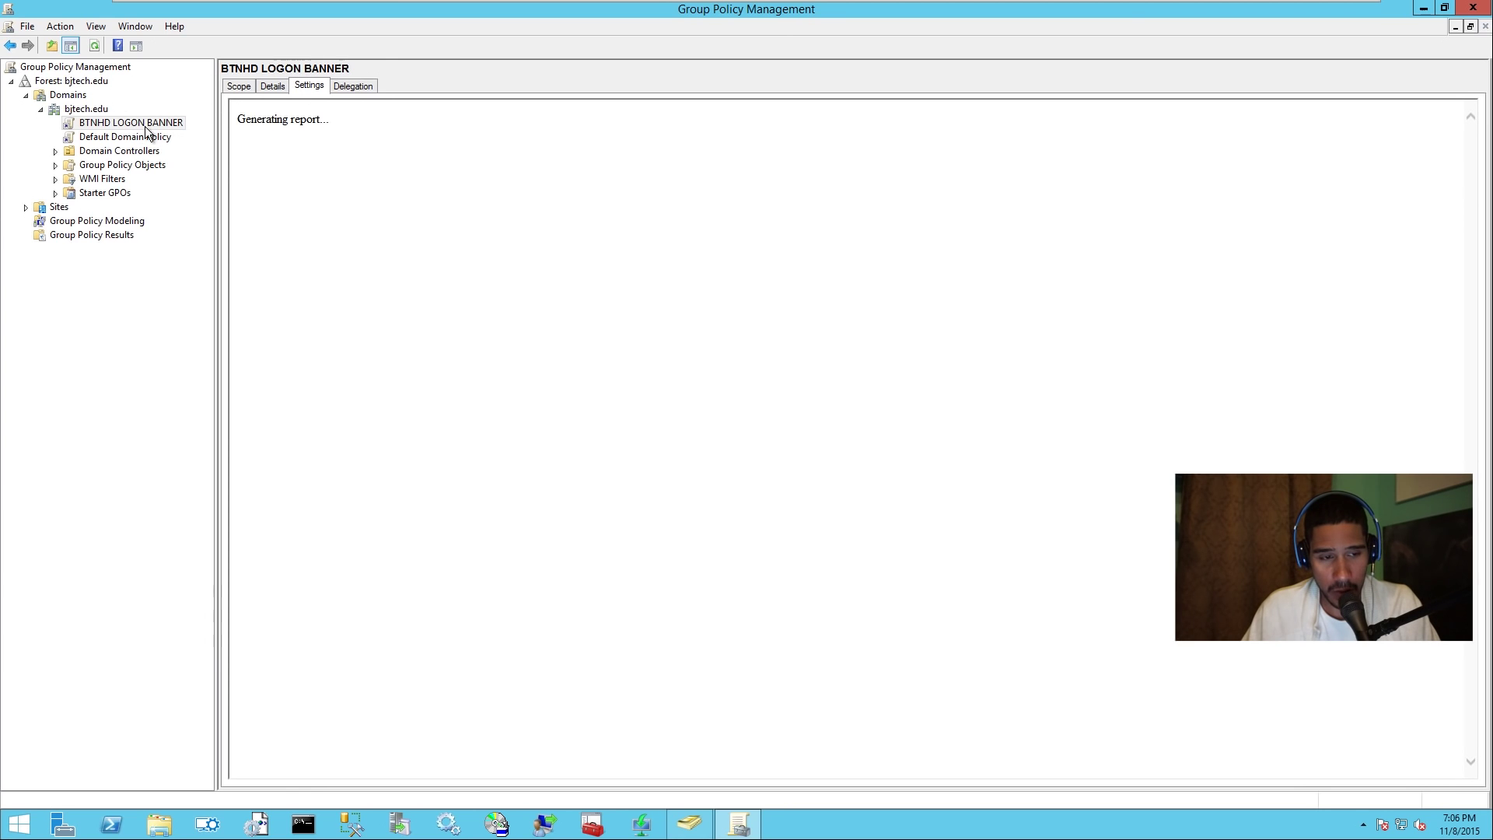
left_click(1439, 123)
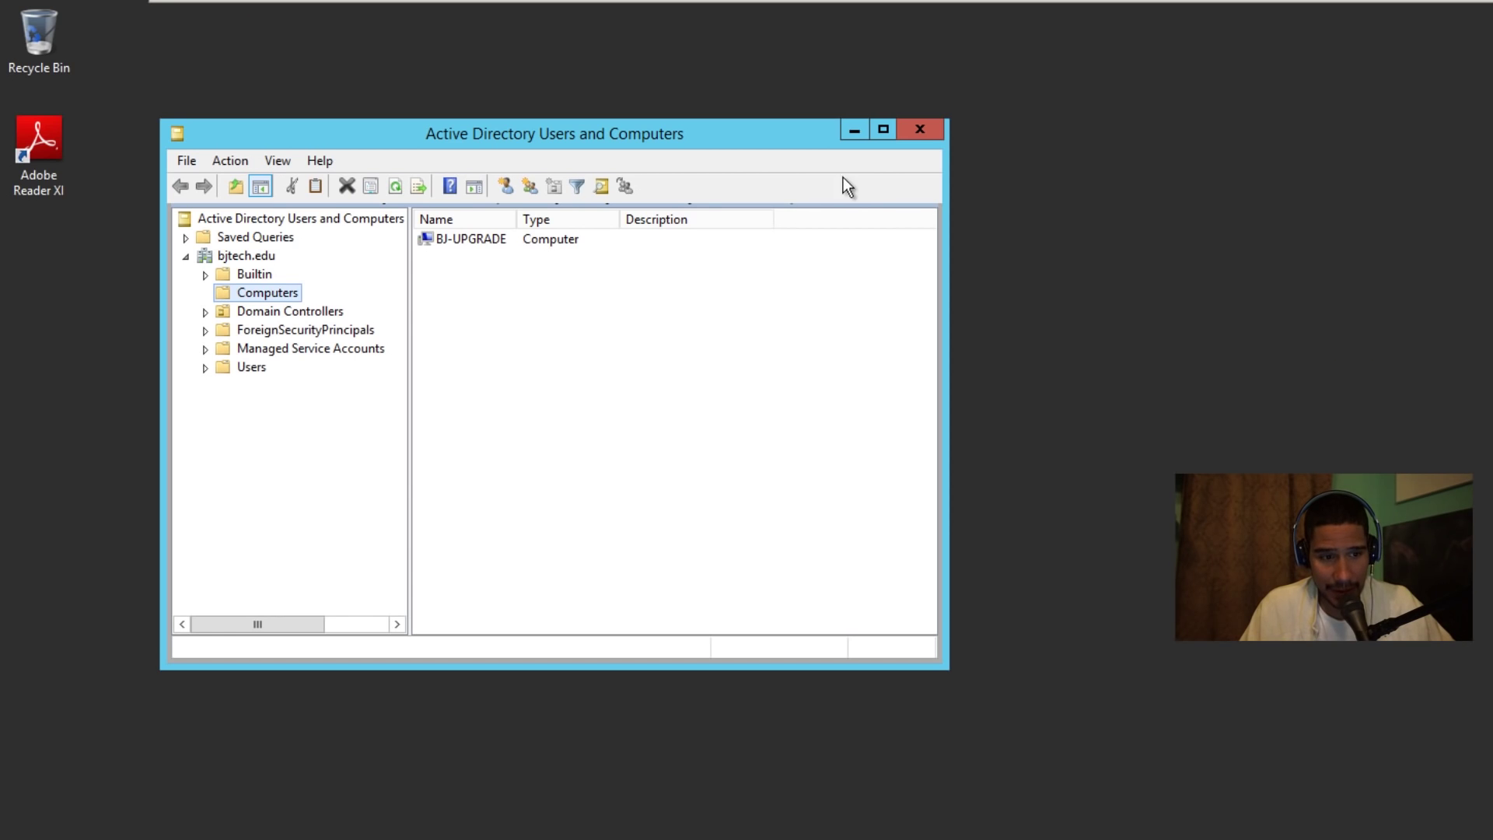
Step: Maximize Active Directory Users and Computers, select bjtech.edu, then return to the bj-upgrade machine
double_click(698, 138)
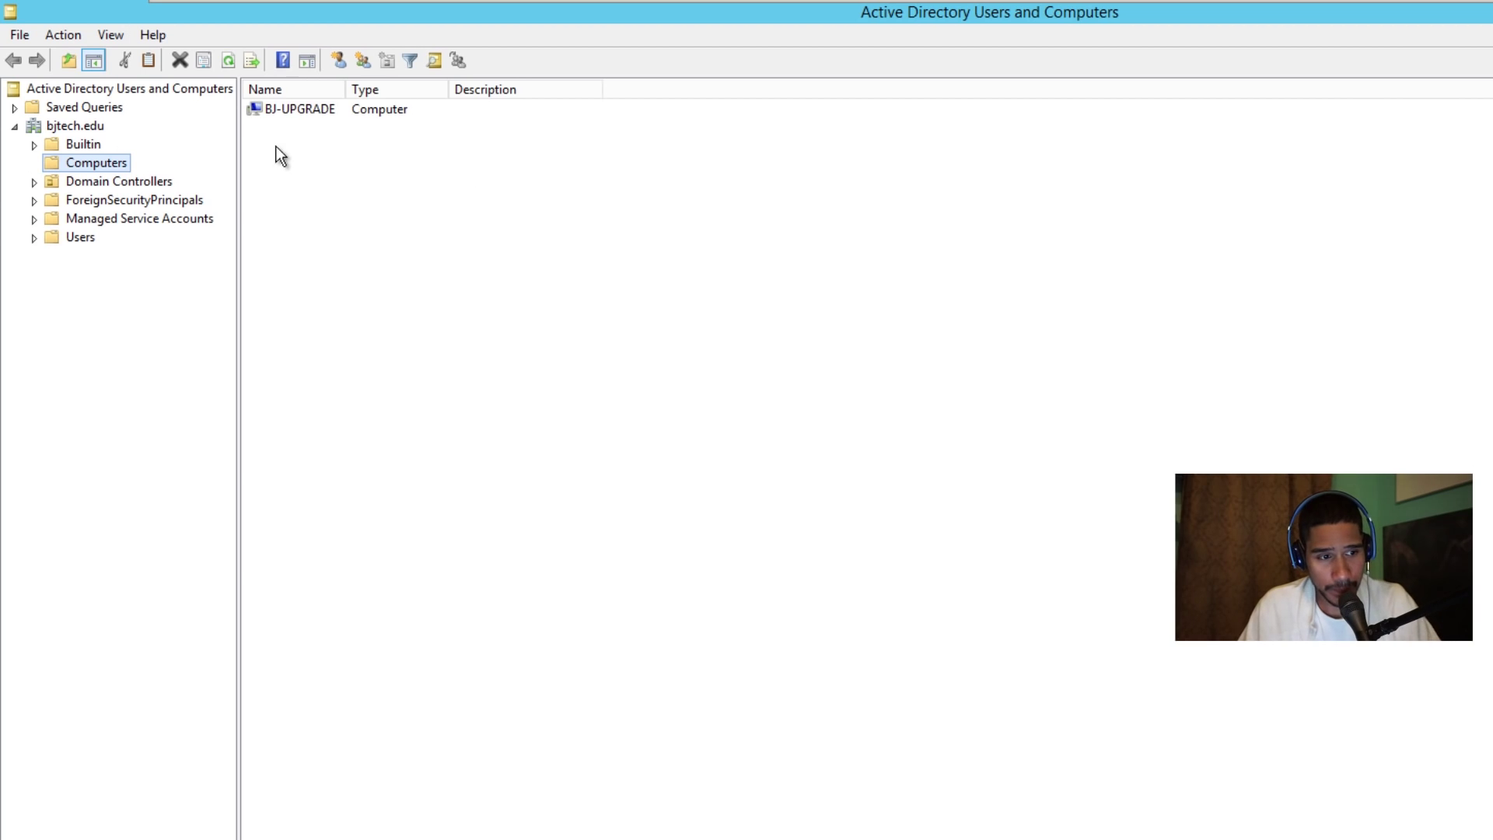
left_click(86, 126)
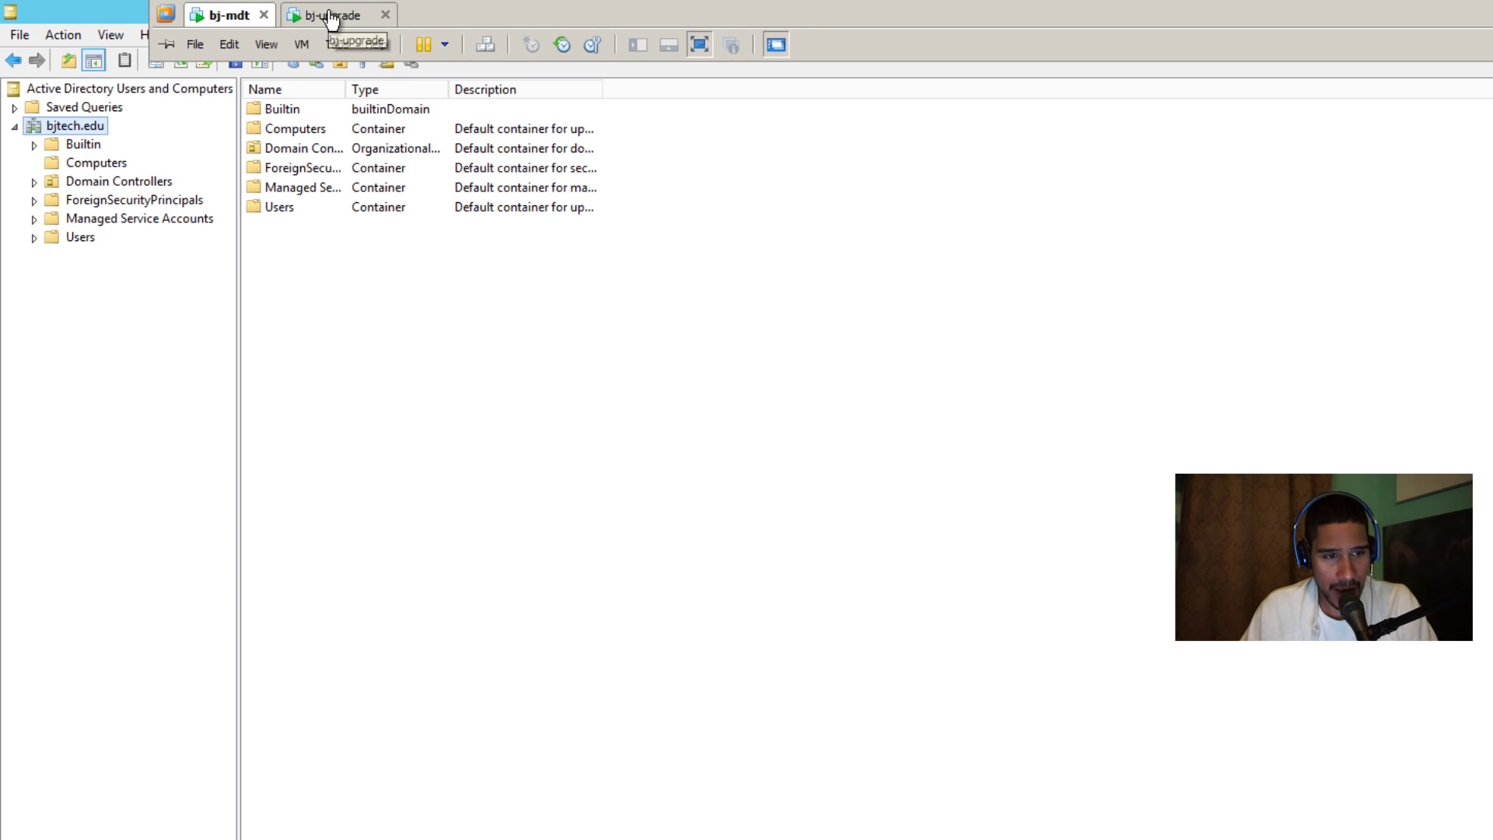
left_click(334, 15)
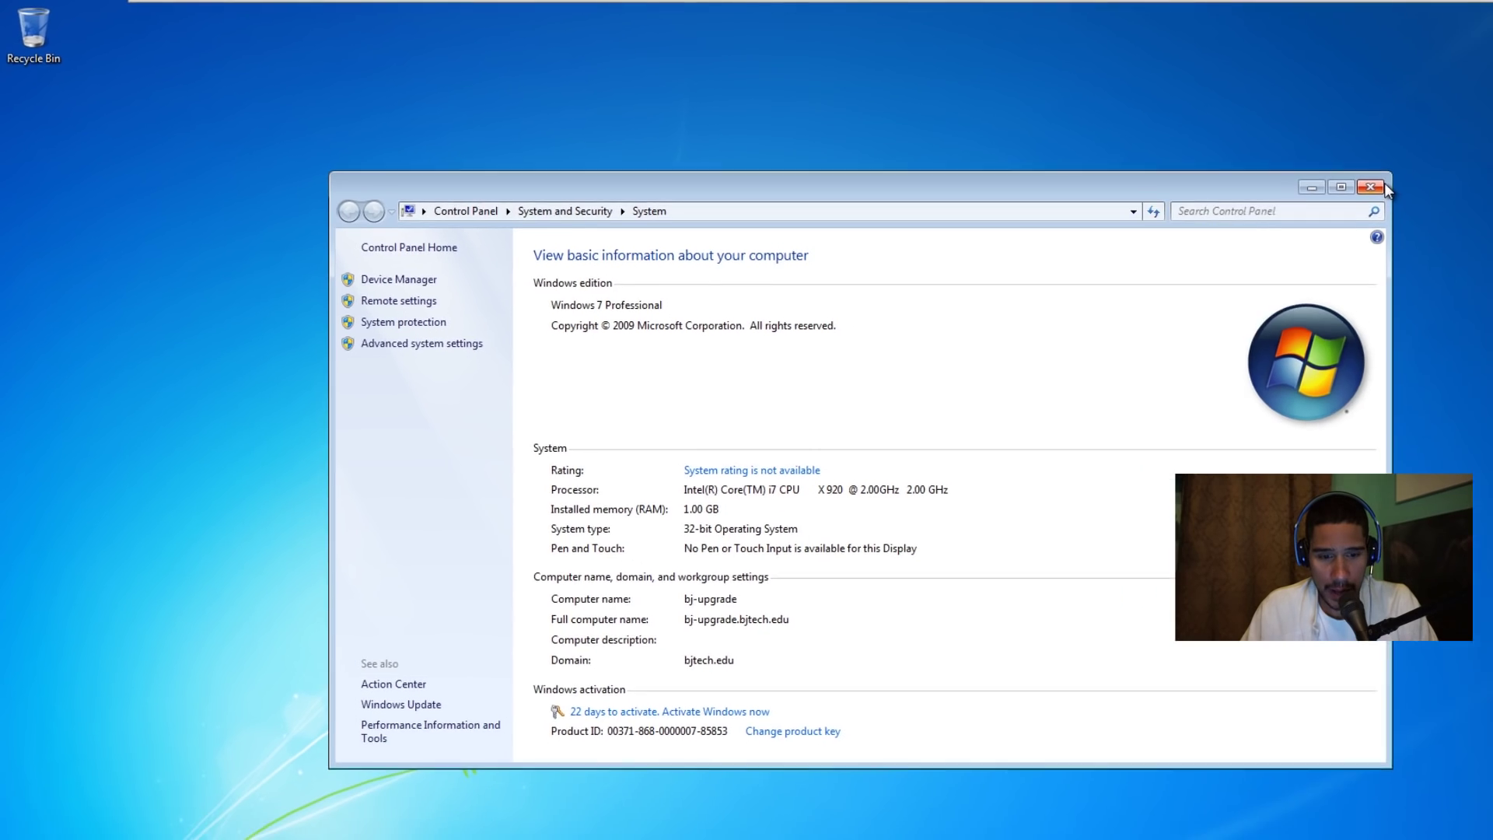
Step: On bj-upgrade, close the System window and bring up the Start menu search
left_click(1384, 183)
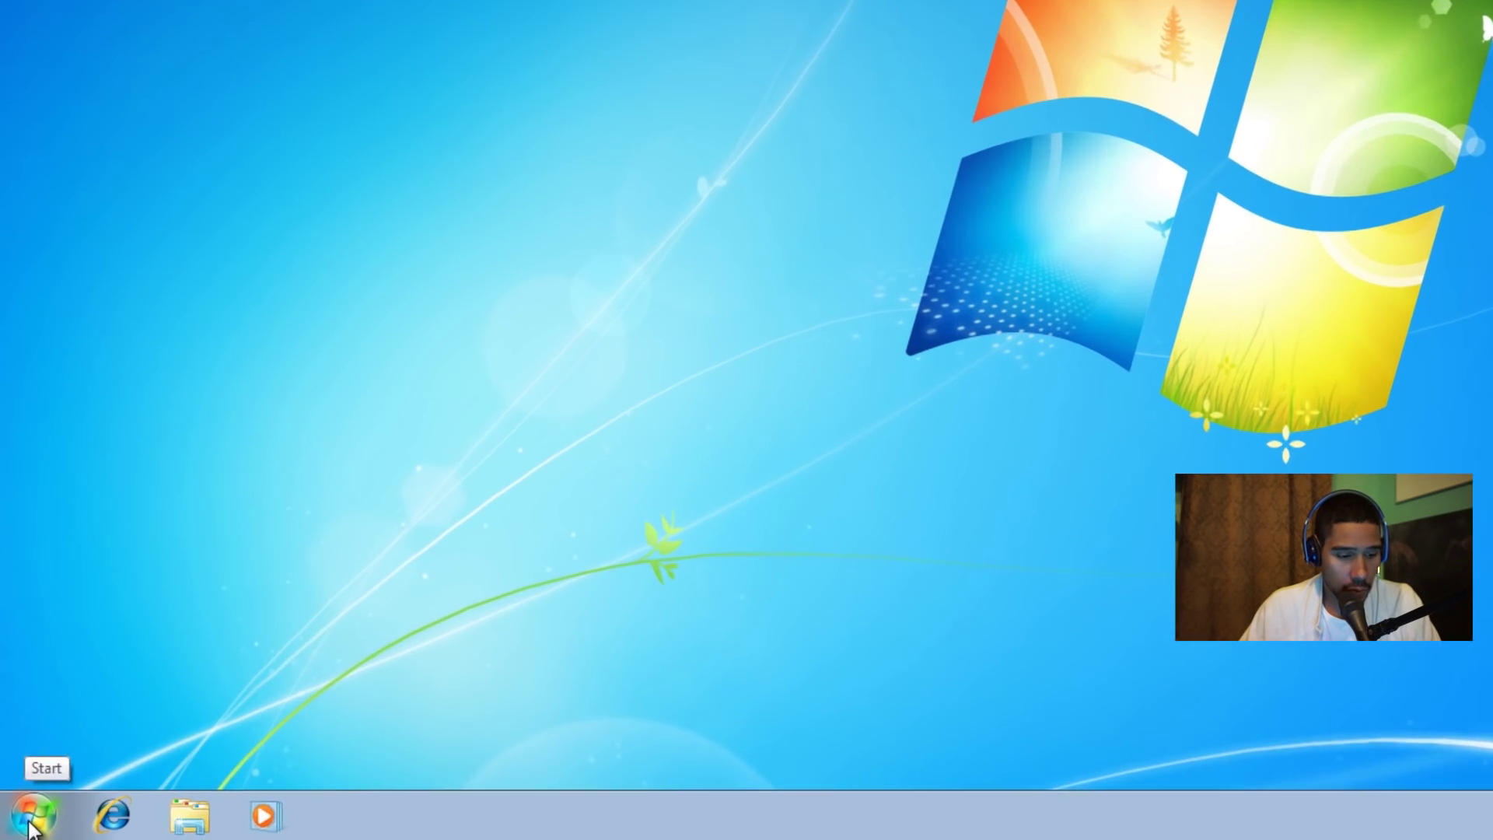
left_click(32, 823)
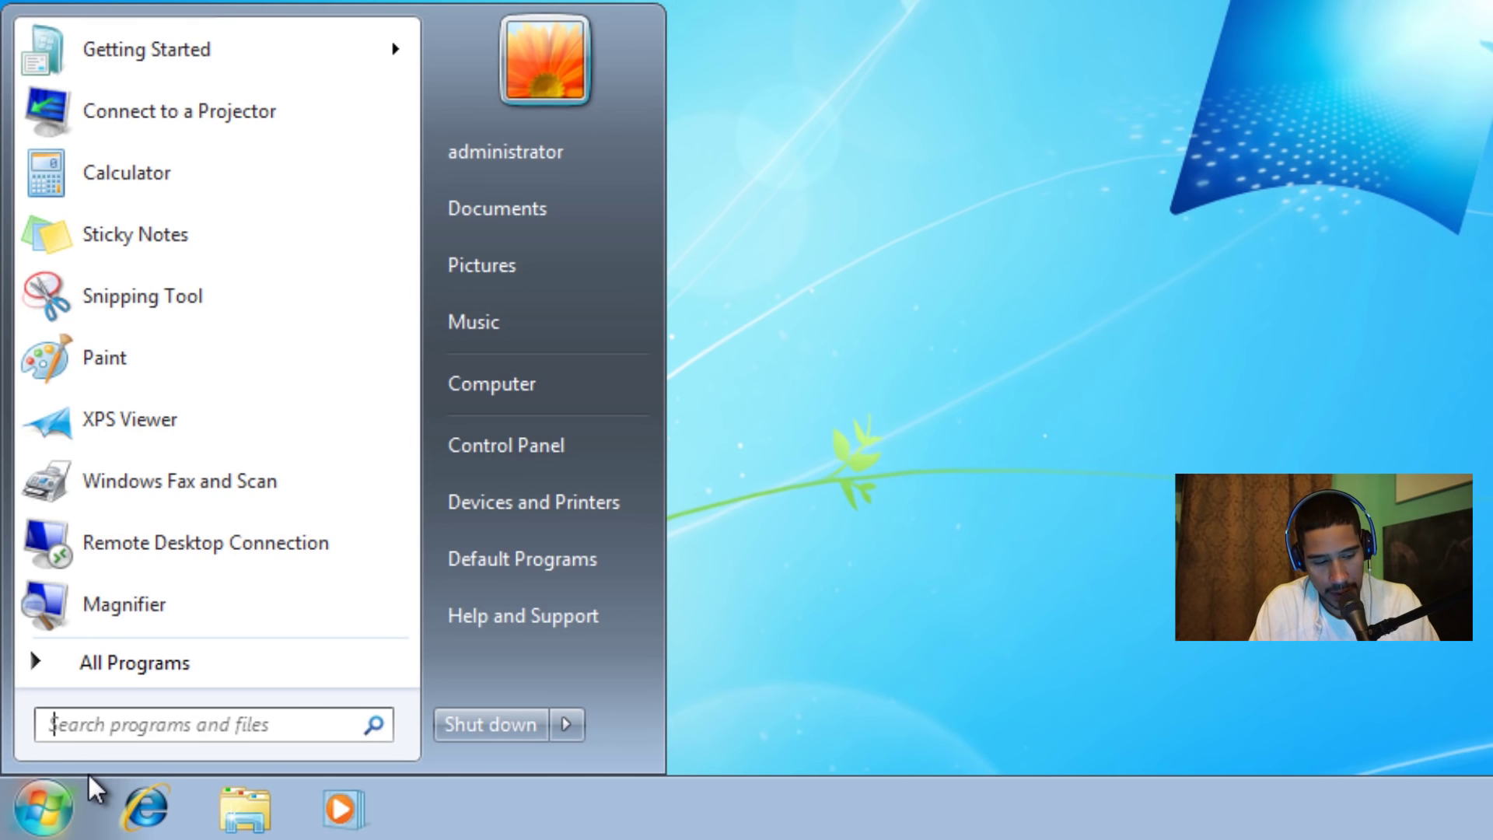
Step: Run gpupdate /force in an administrator Command Prompt, then exit the console
type("cmd")
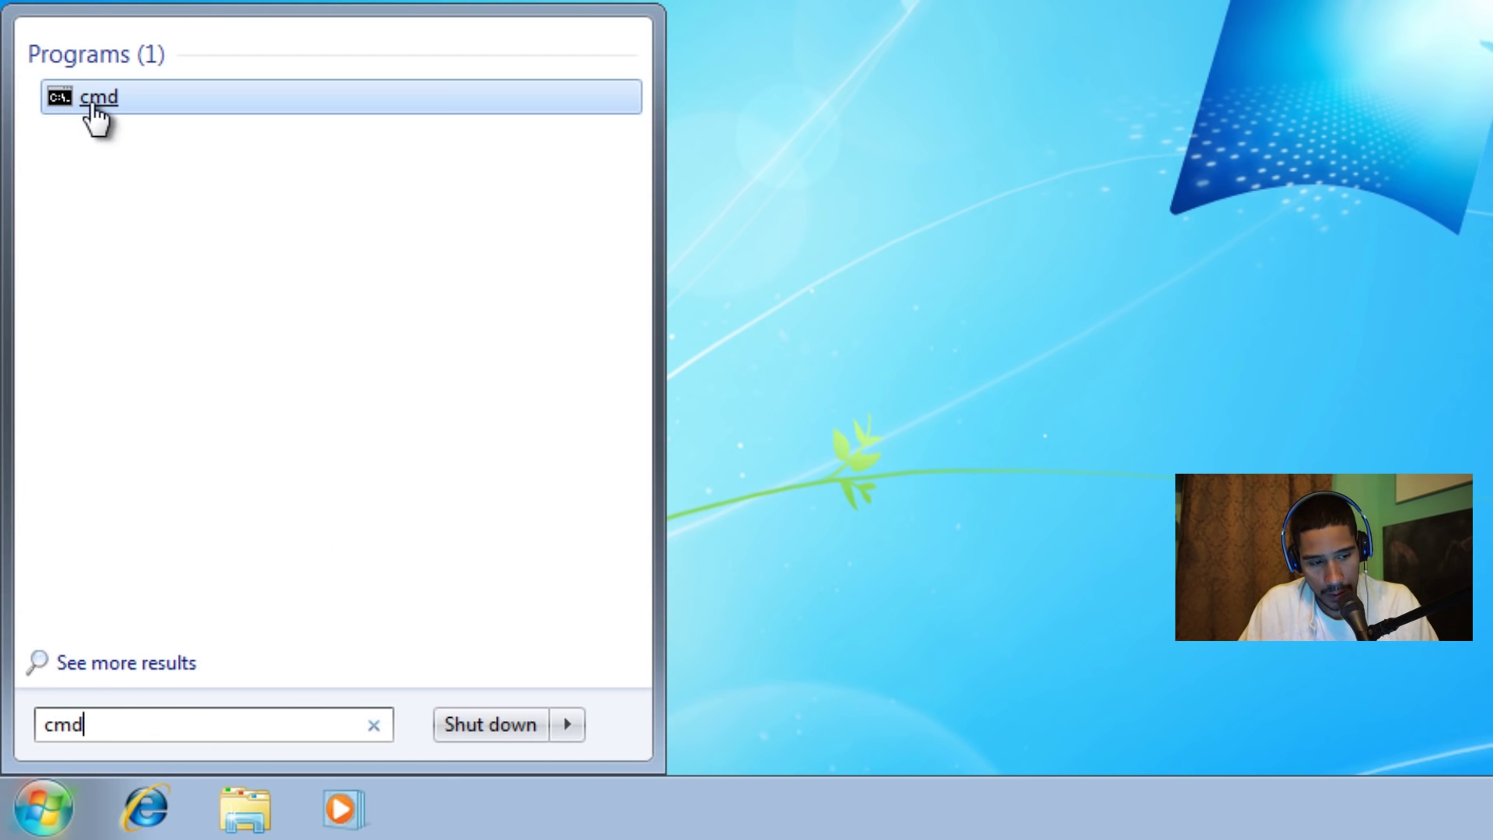
right_click(98, 115)
left_click(256, 156)
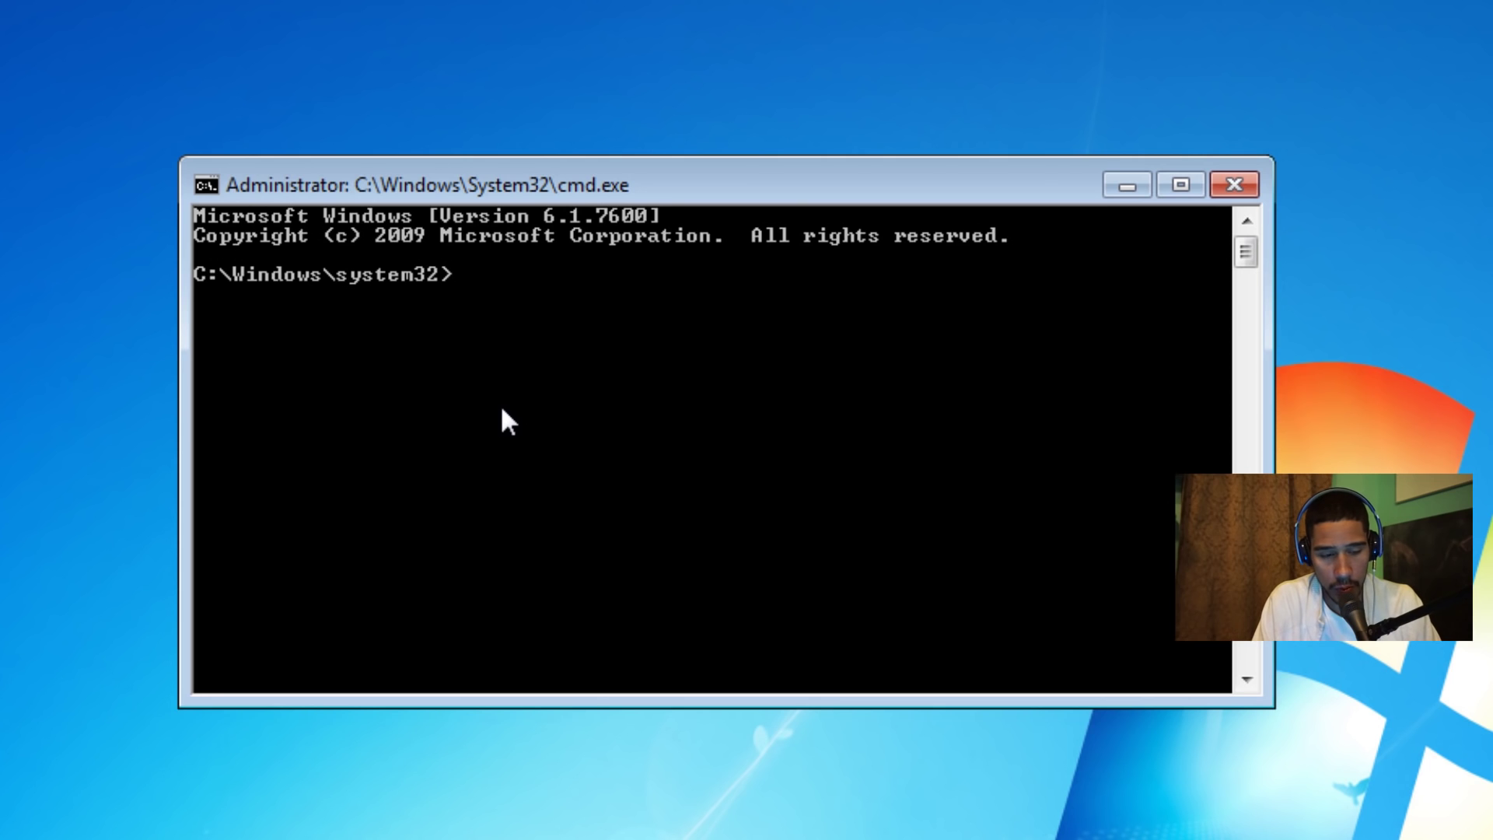
type("gpupdate")
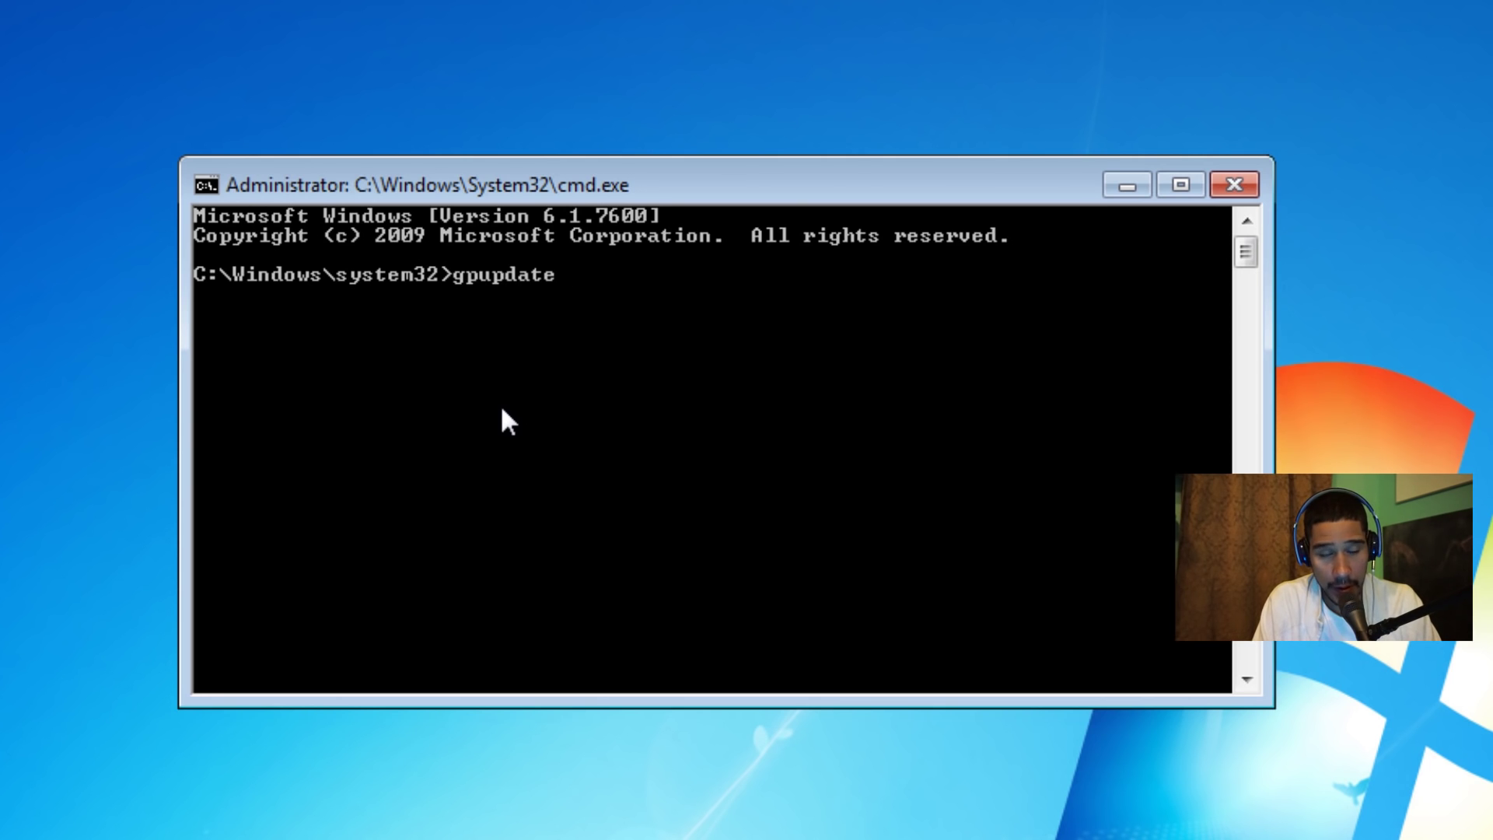
type(" /f")
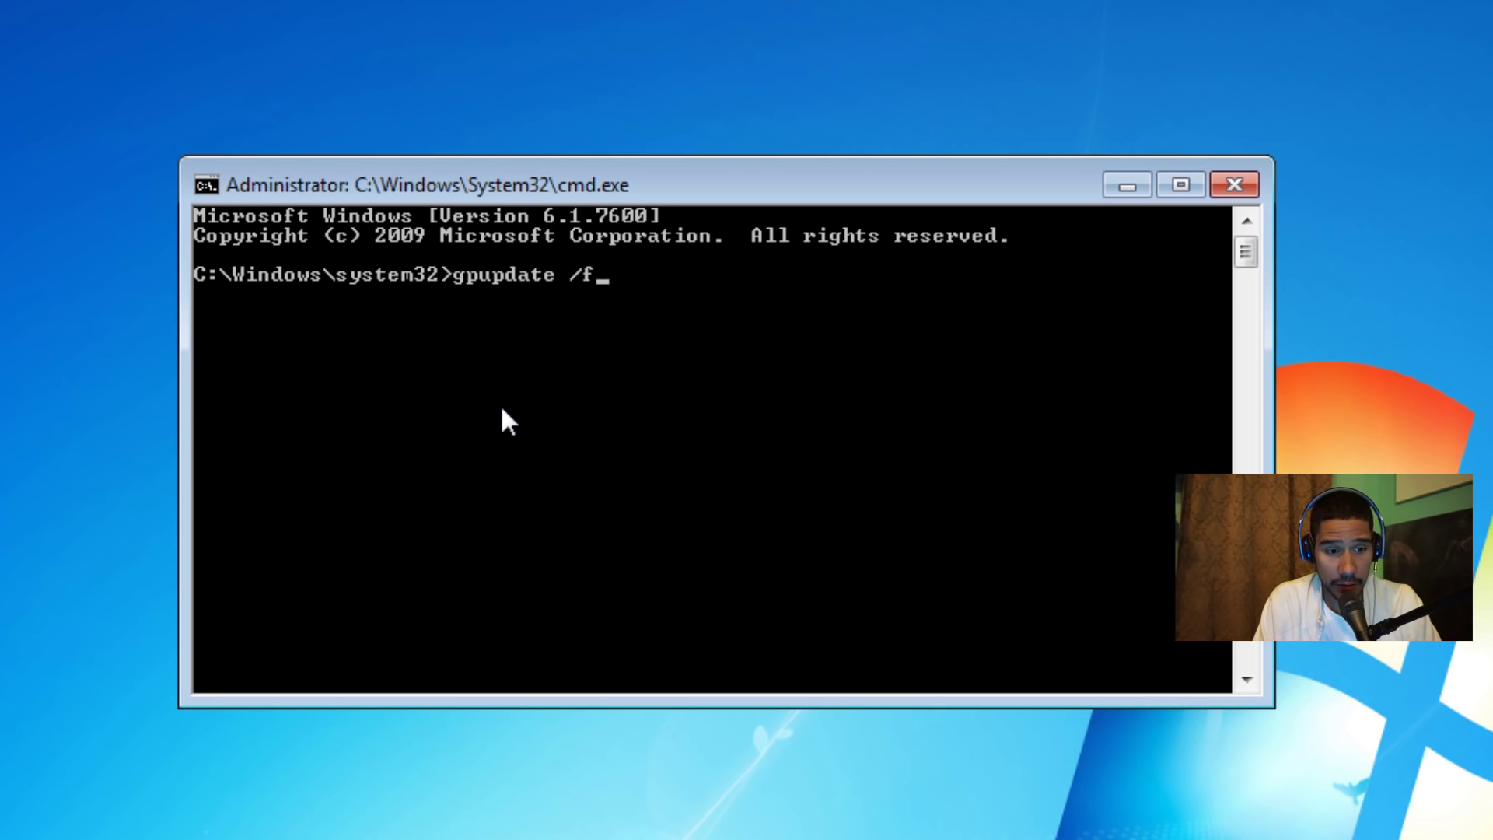
type("orce")
key("Return")
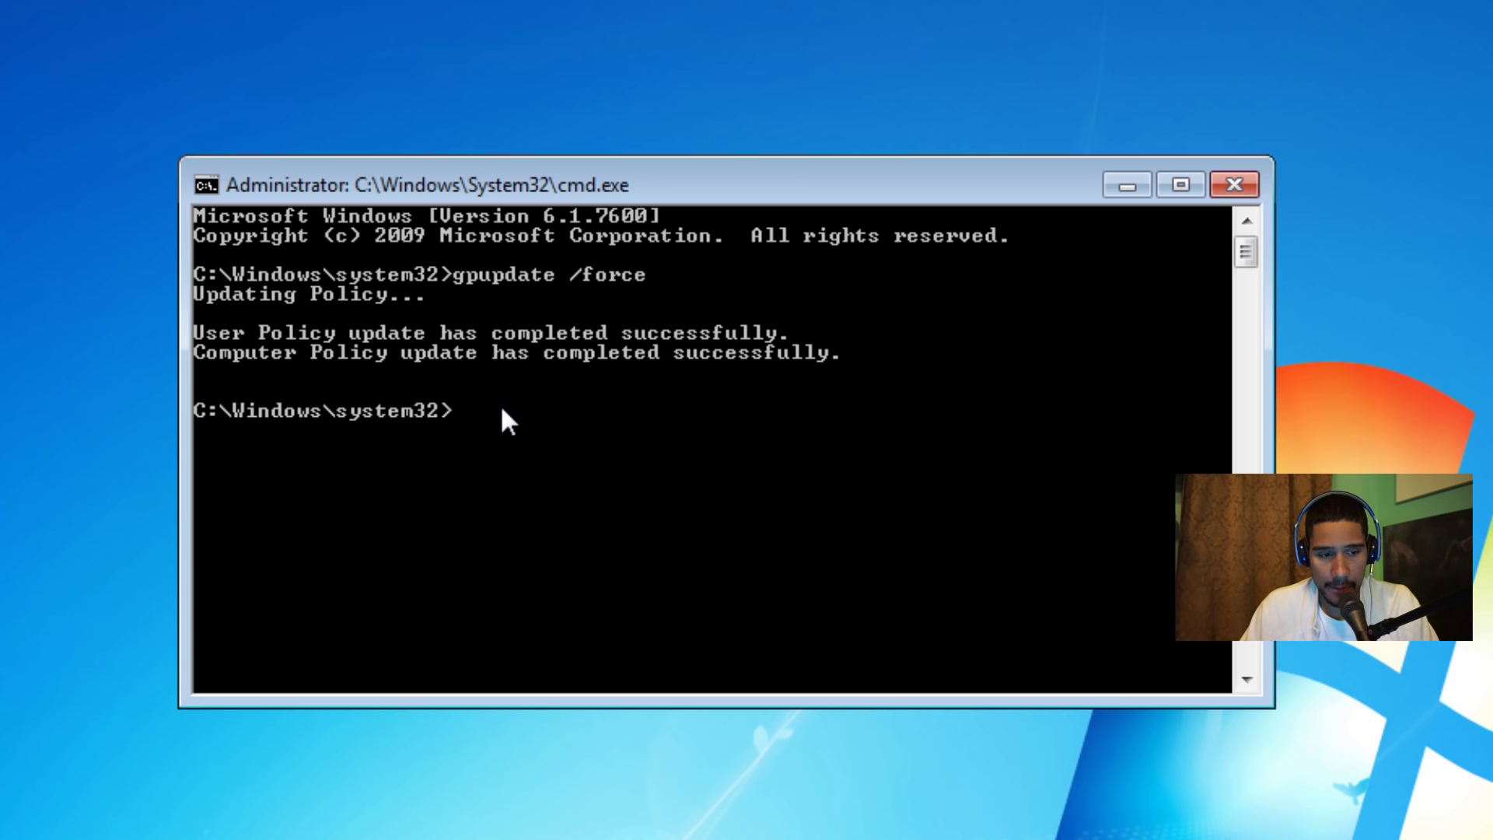
type("e")
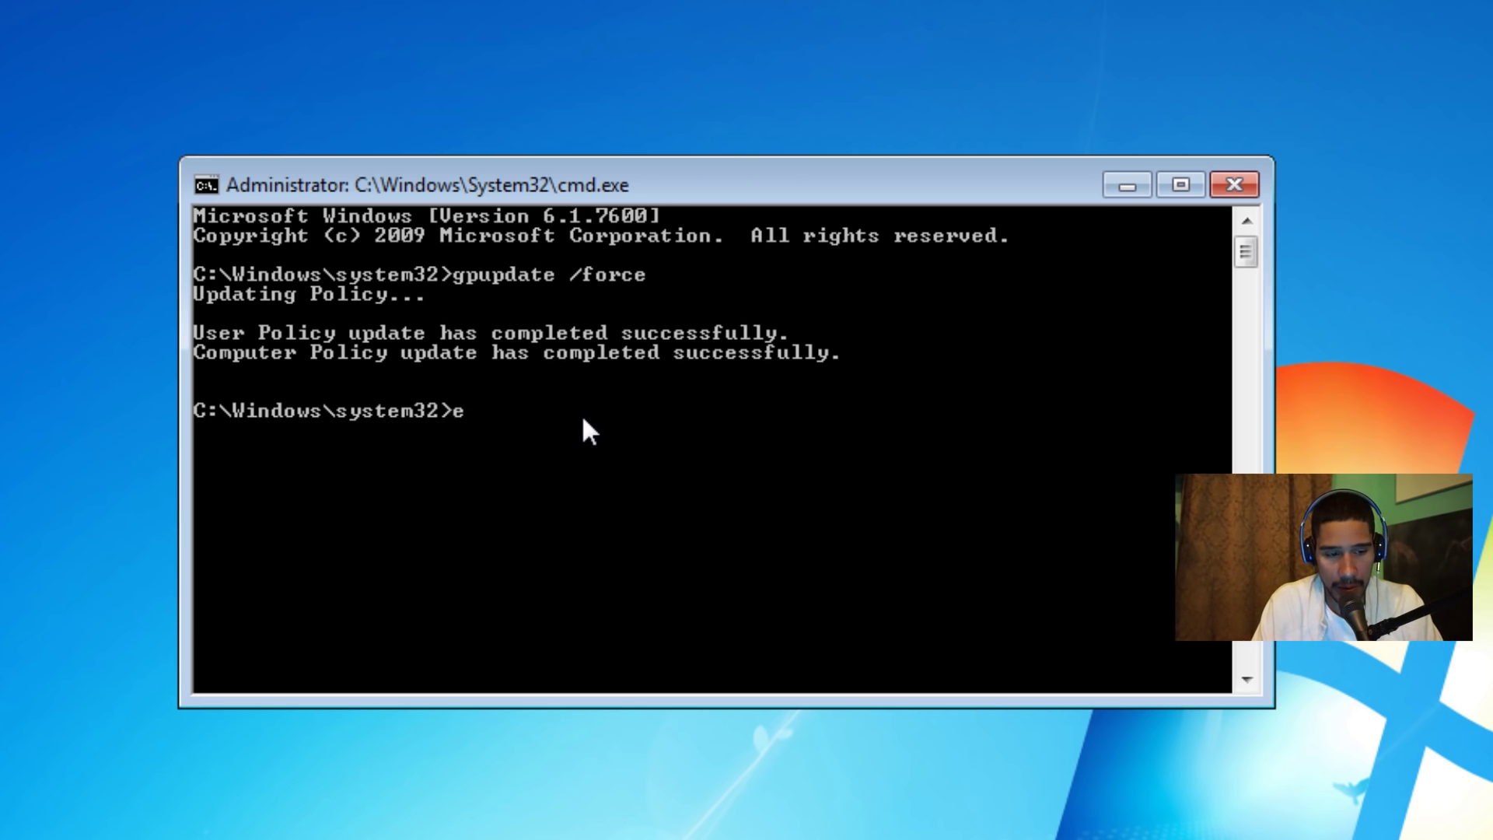
type("xit")
key("Return")
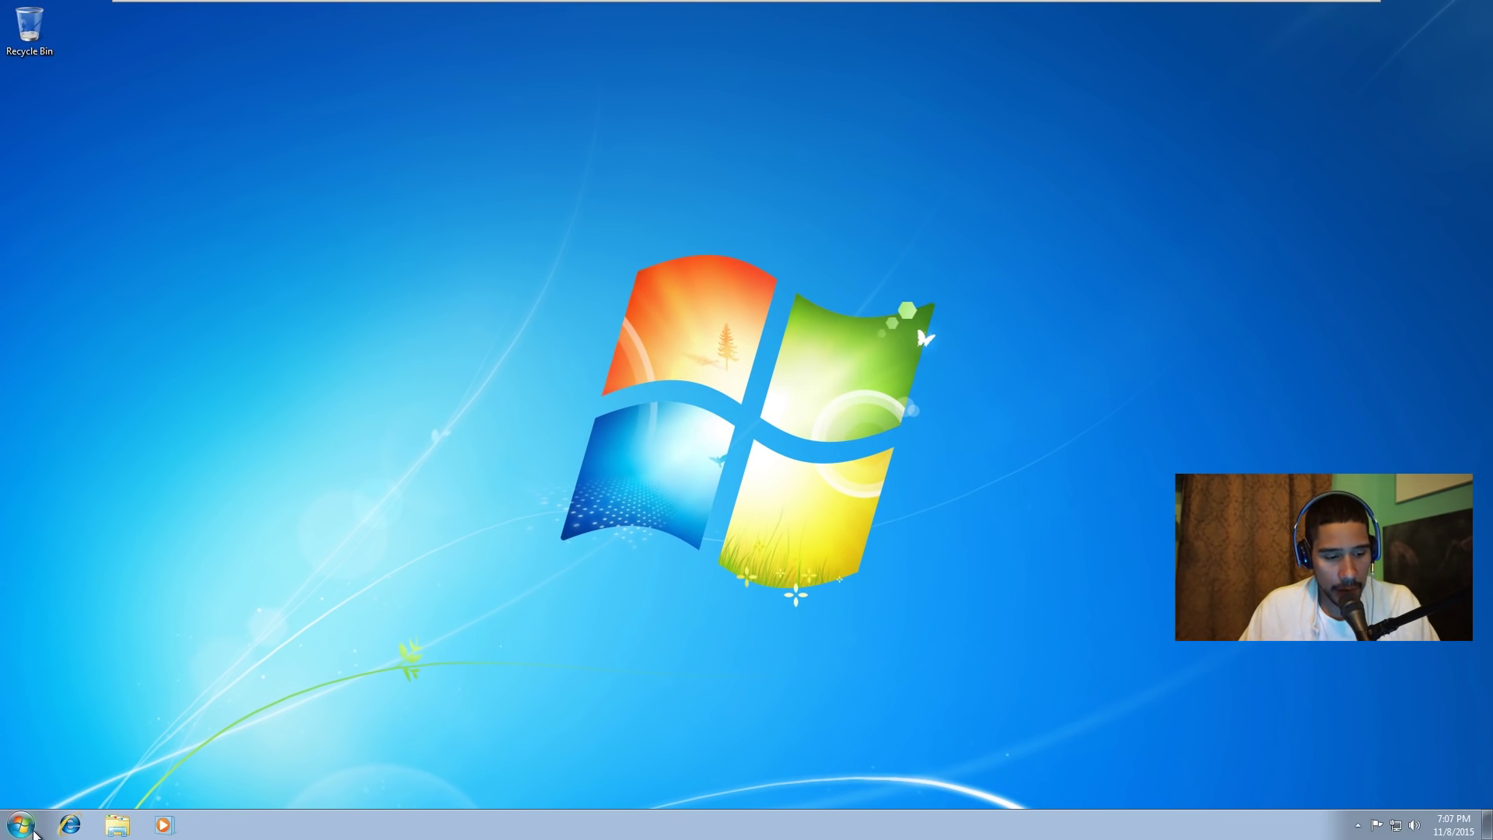
Step: Restart the Windows 7 client from the Start menu's shutdown options
left_click(31, 827)
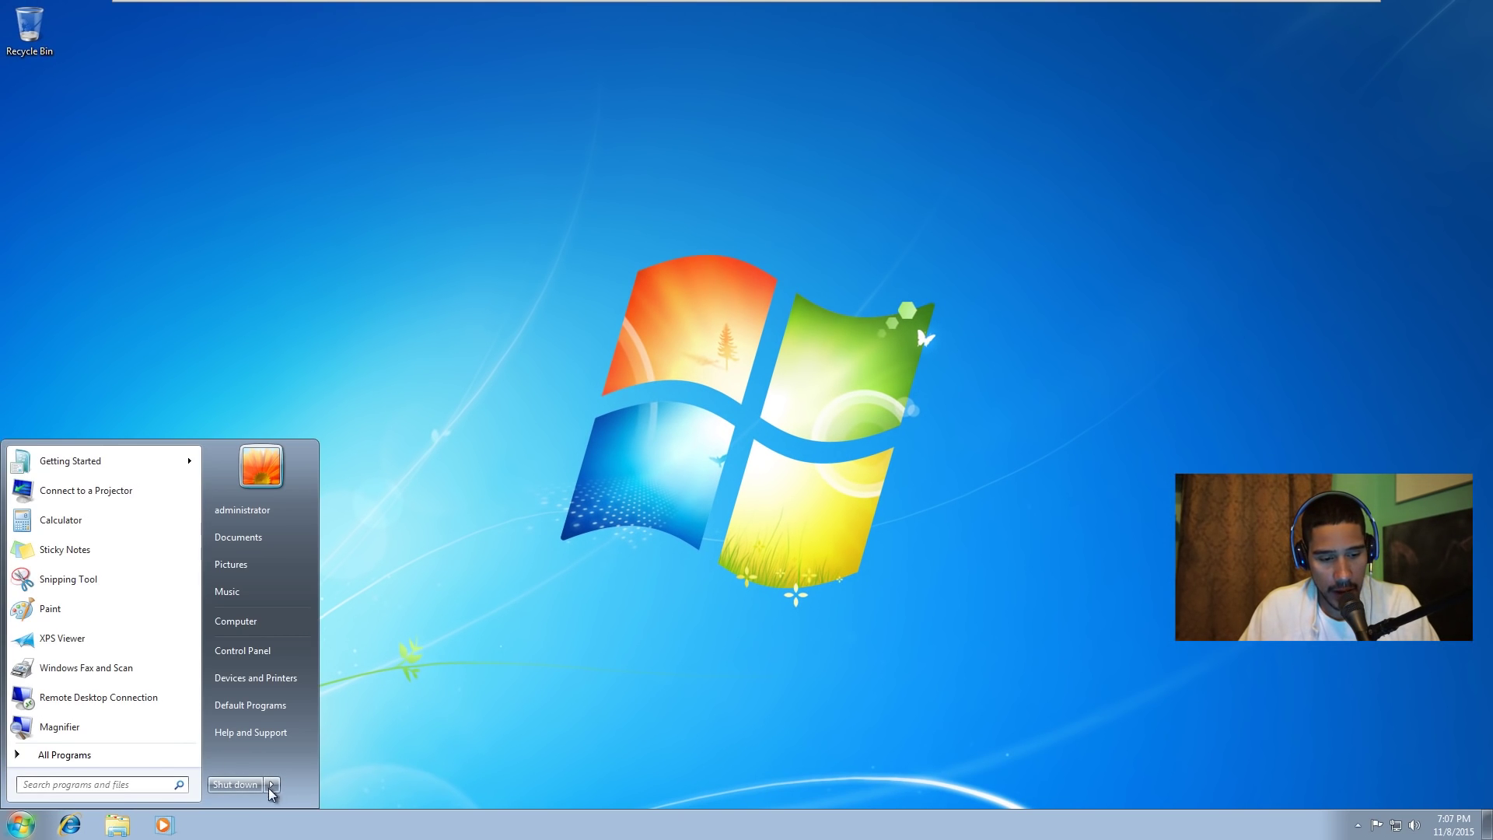
left_click(271, 786)
left_click(343, 766)
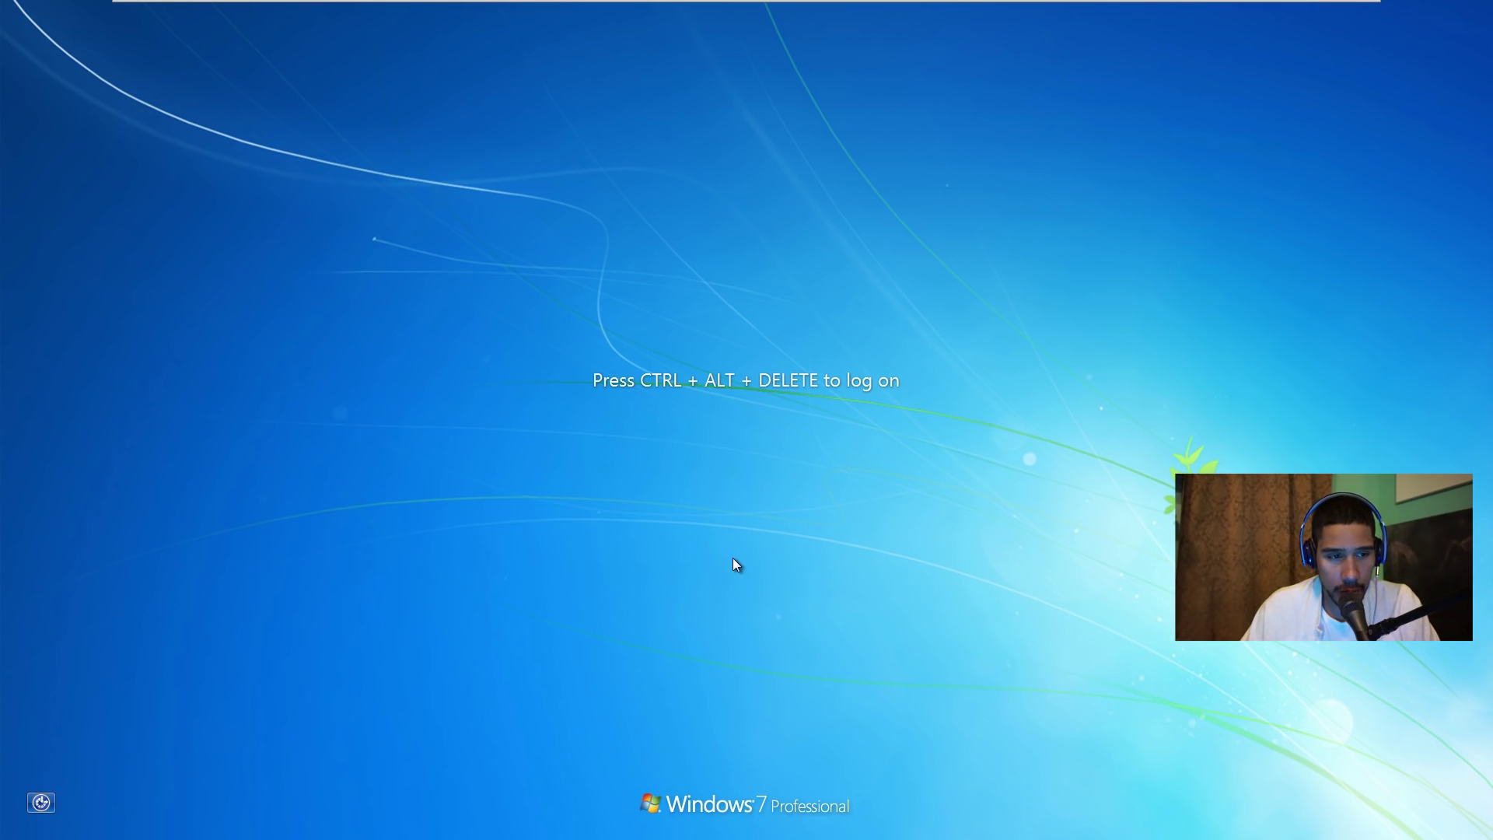
Step: Send Ctrl+Alt+Del to begin logon and acknowledge the BTNHD LEGAL NOTICE banner
mouse_move(266, 2)
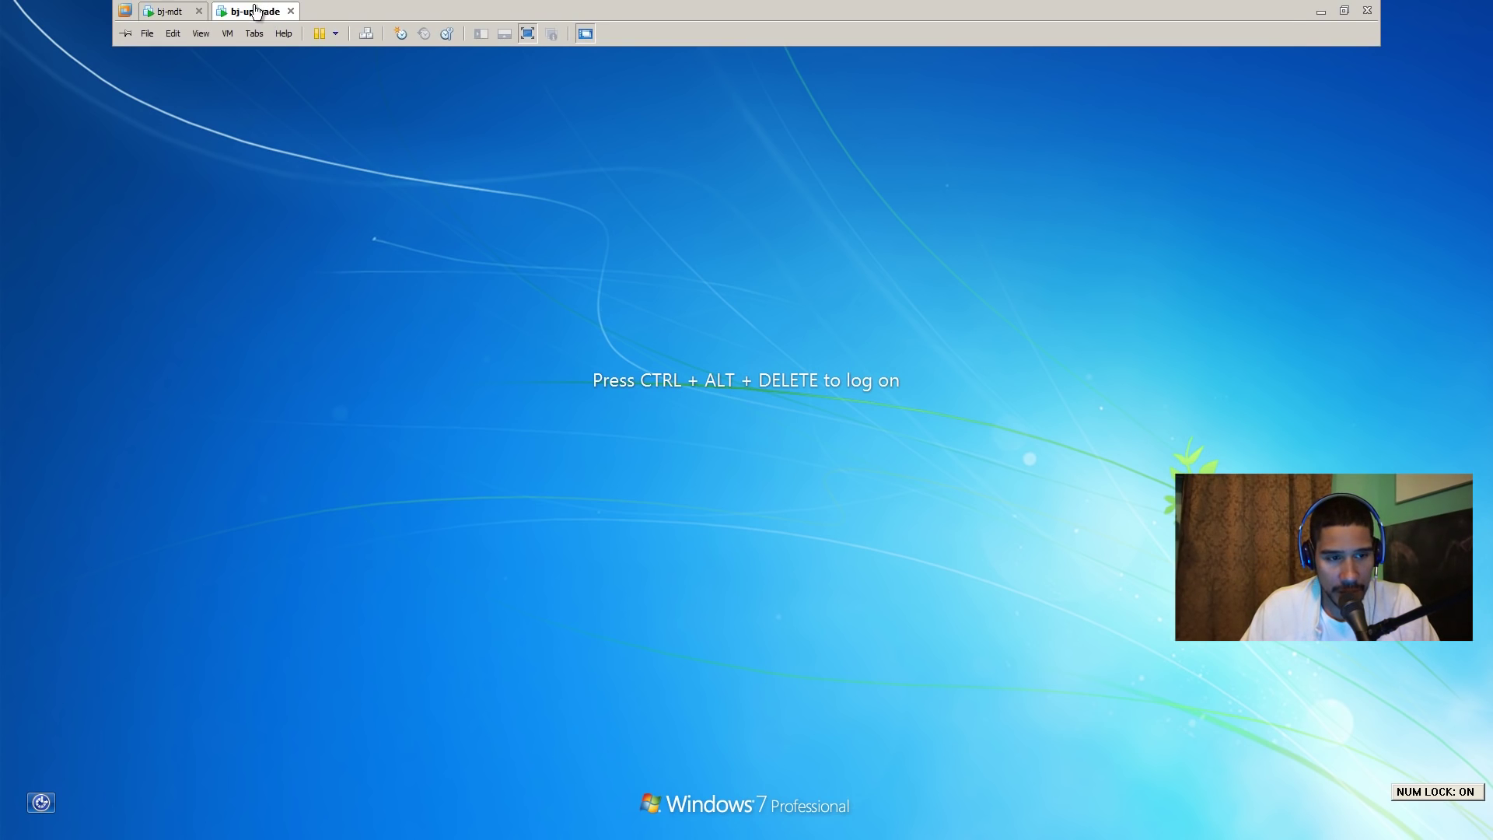
left_click(366, 34)
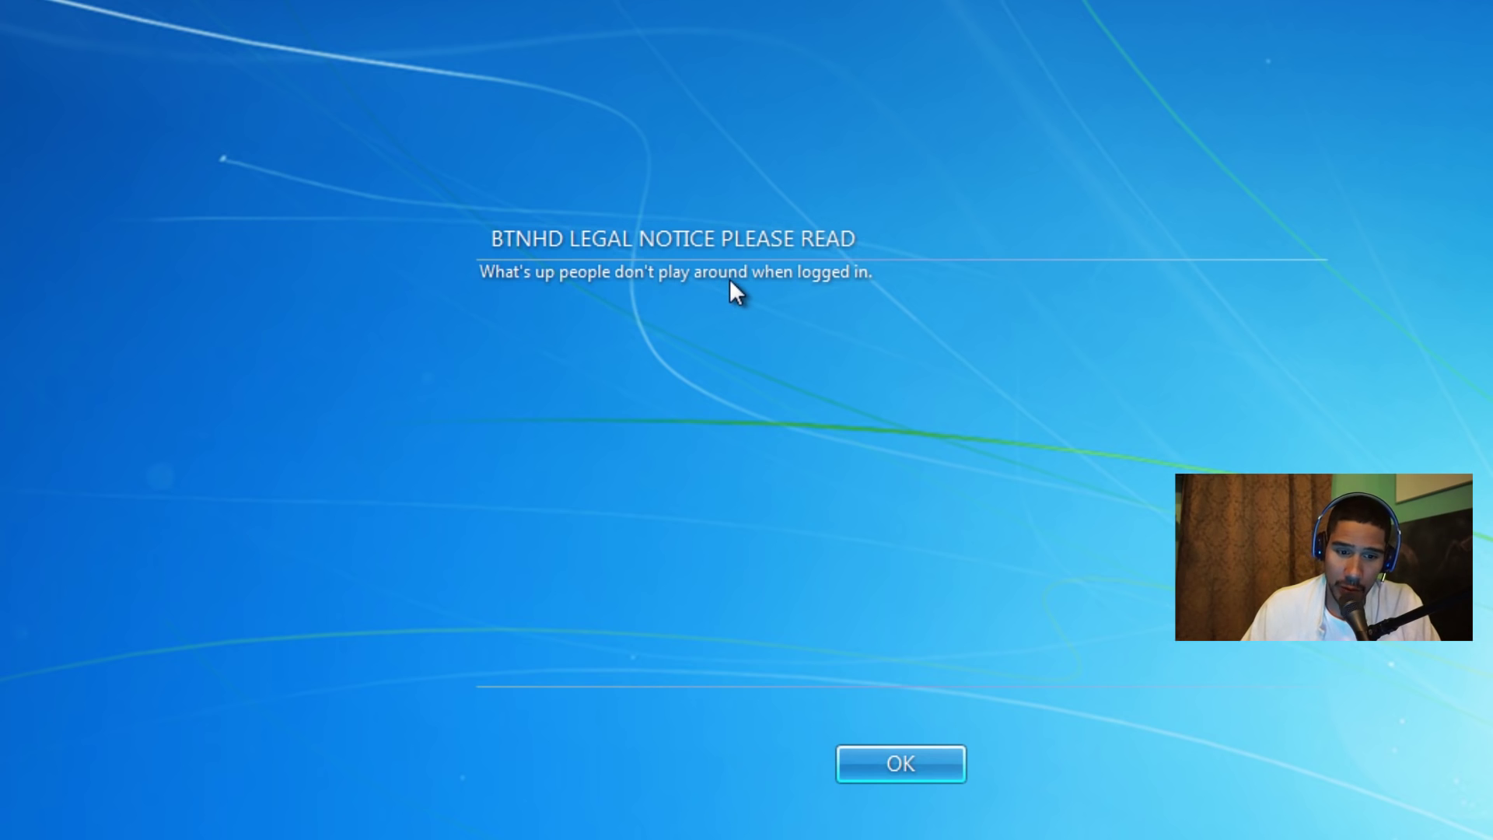
left_click(919, 776)
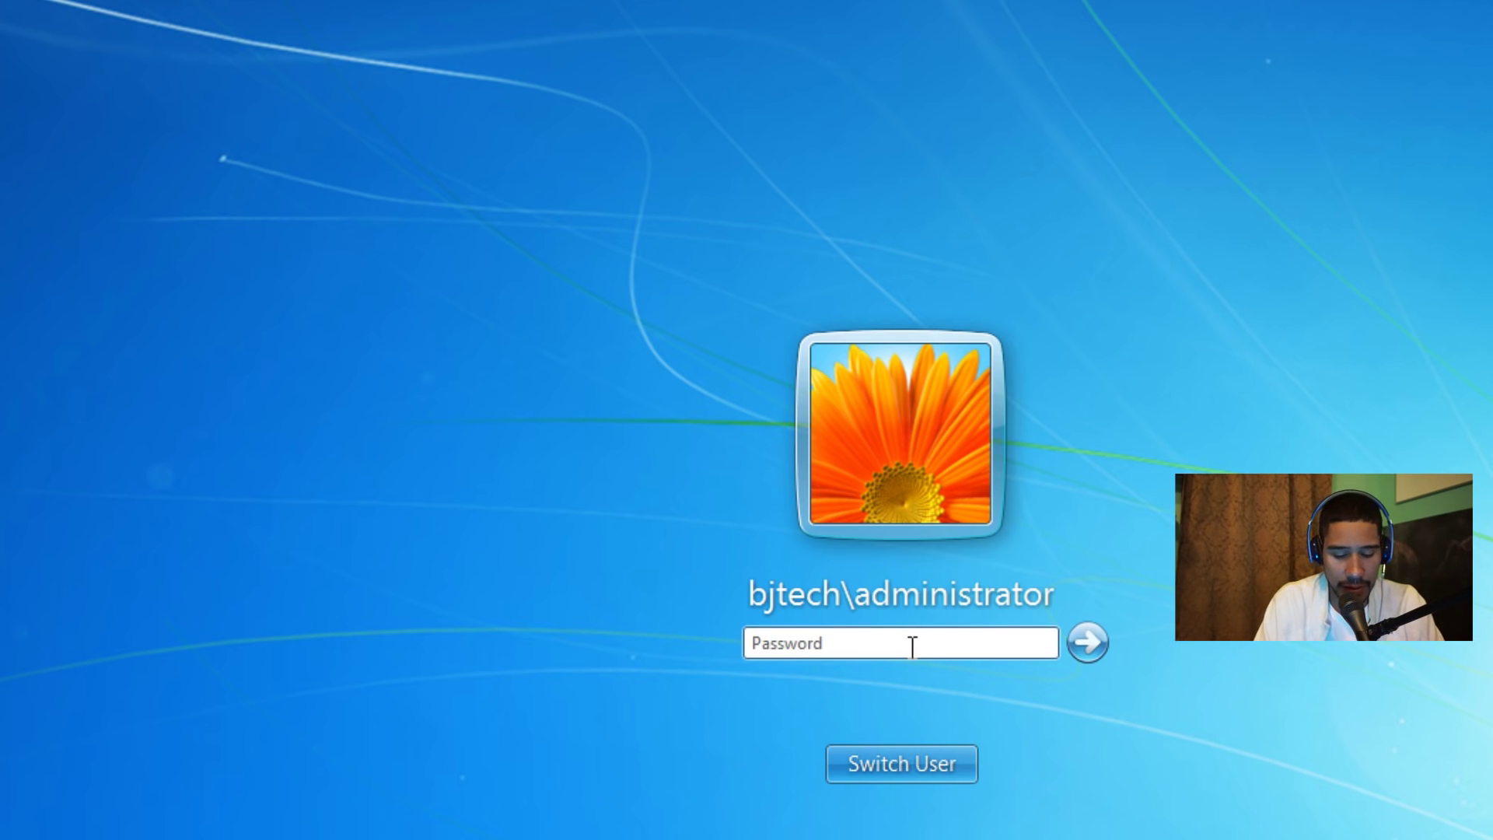
Step: Sign in to the Windows 7 client with the domain administrator's password
type("*******")
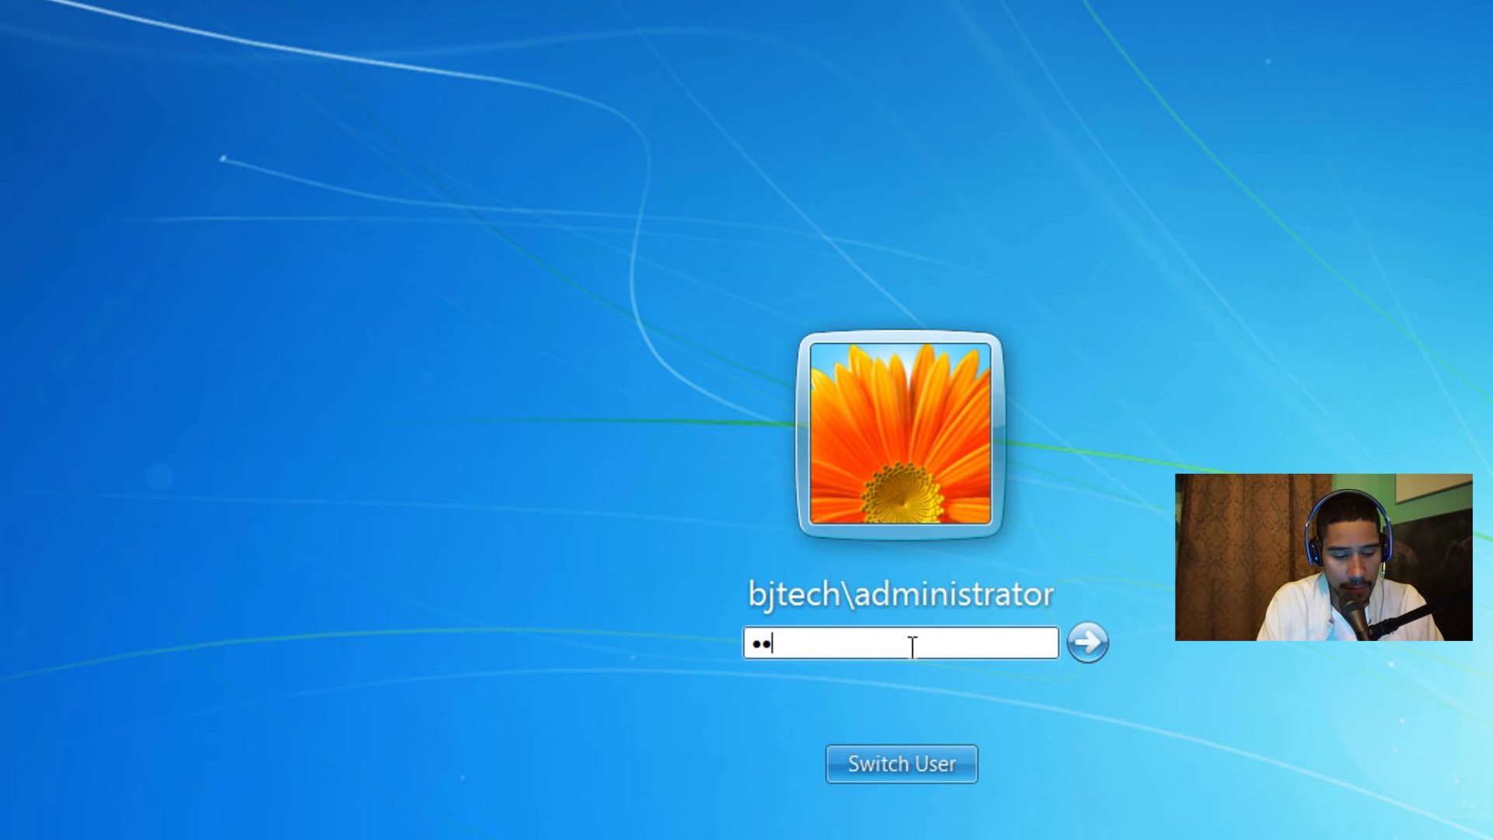
type("*")
key("Return")
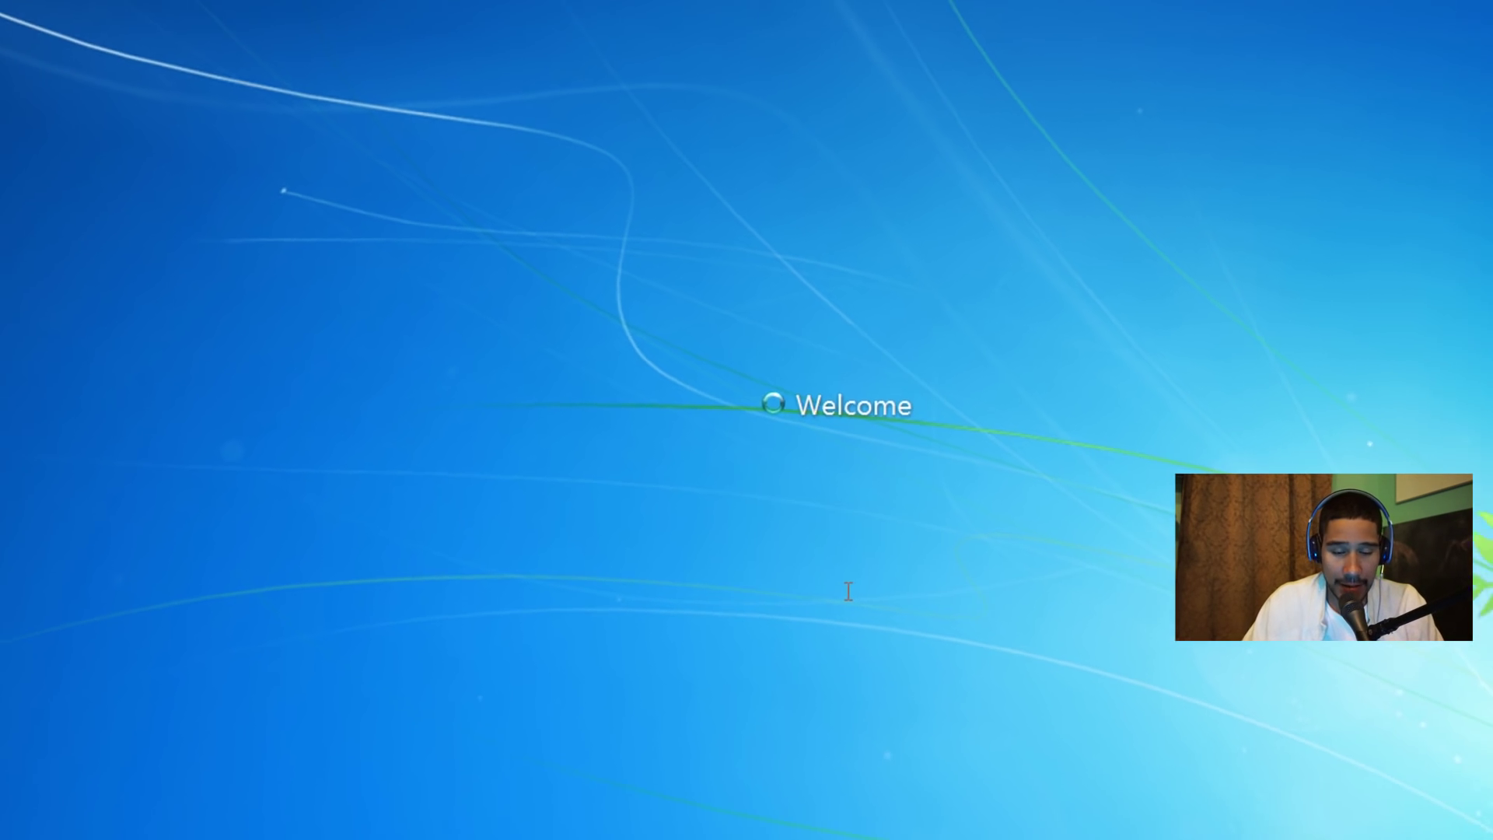